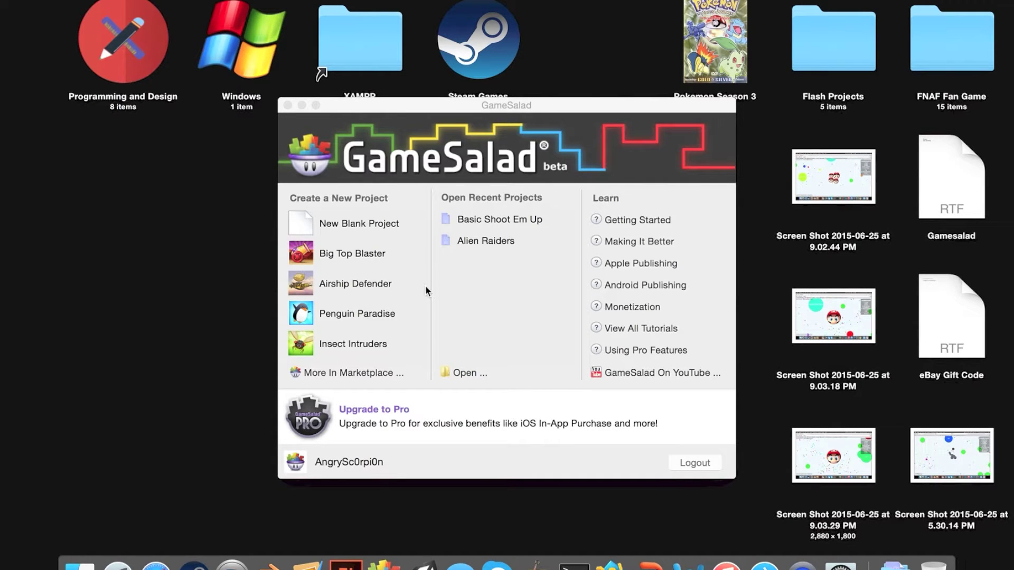
Step: Bring the GameSalad start window to the front to reach New Blank Project
left_click(373, 225)
Step: Create a new blank project titled 'Timers :D' and show its scenes in a maximized window
double_click(344, 222)
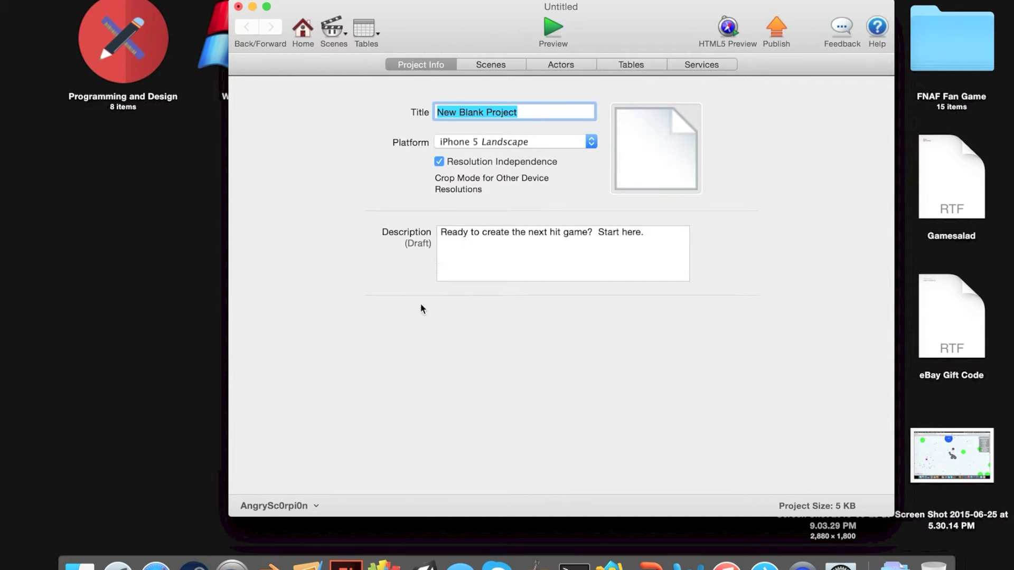
type("Timer")
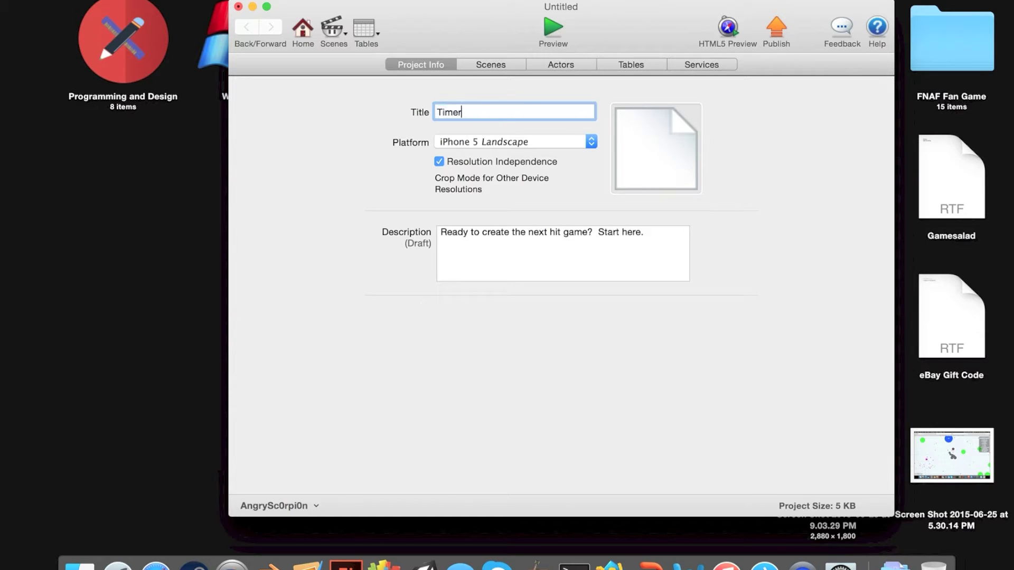
type("s :D")
left_click(487, 62)
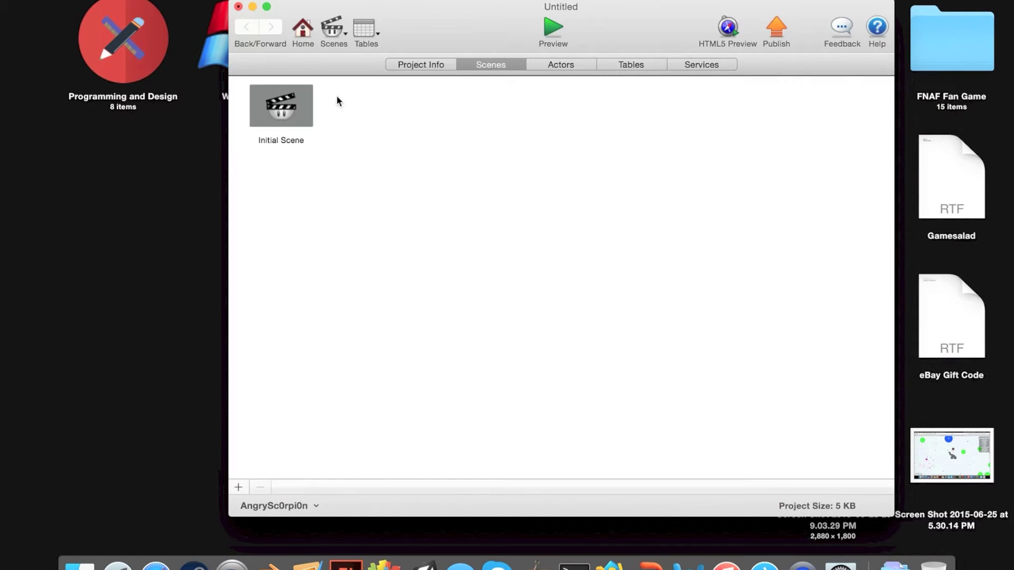
left_click_drag(395, 38, 423, 24)
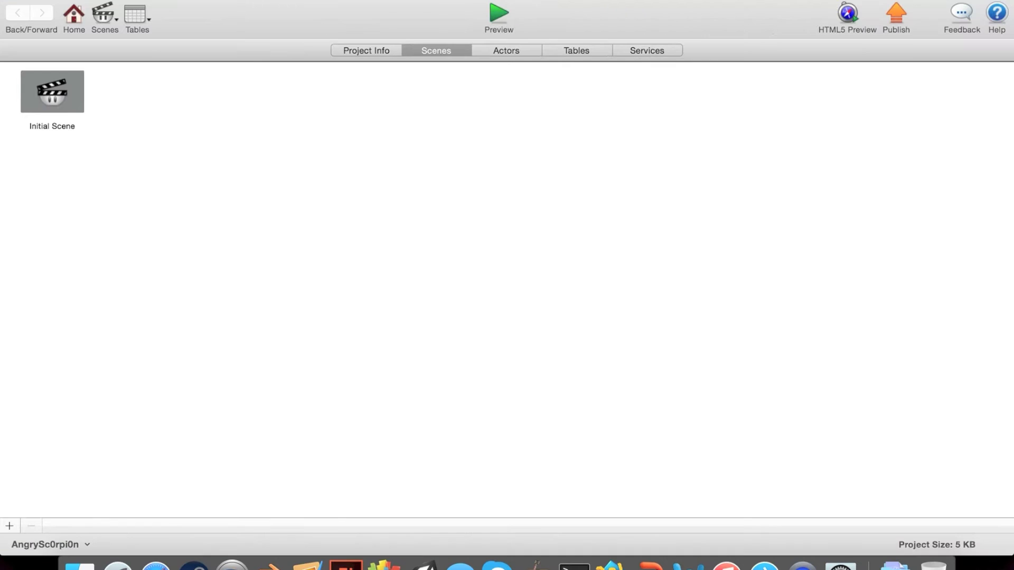
Step: Open the Initial Scene and set its background colour to white
double_click(61, 103)
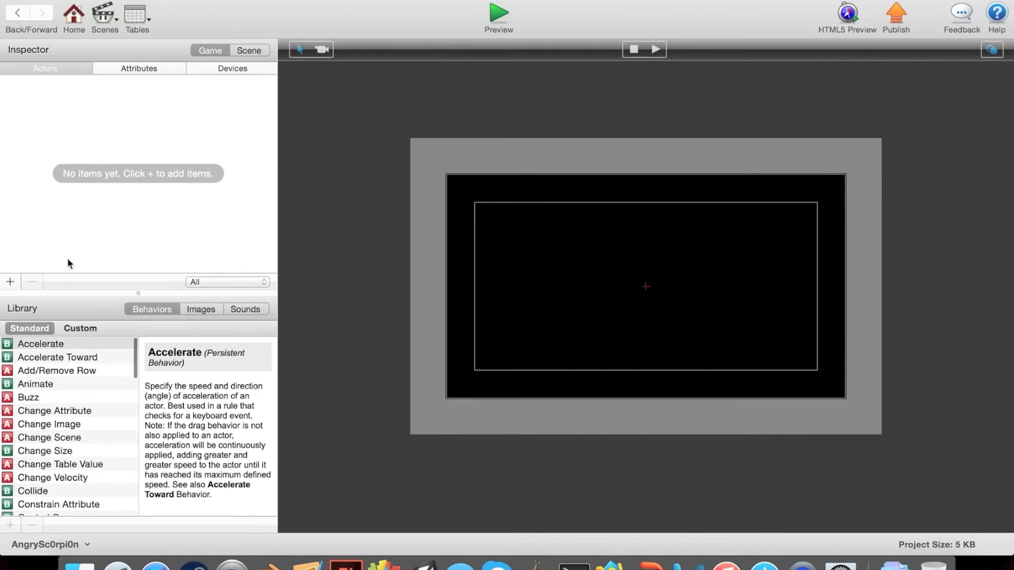
left_click(249, 51)
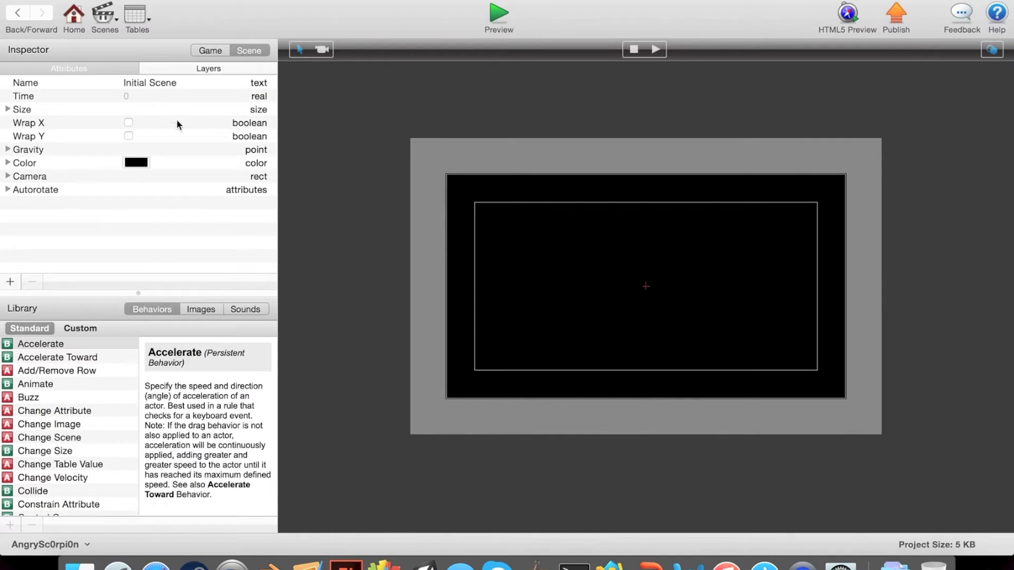
left_click(136, 163)
left_click_drag(228, 409, 167, 412)
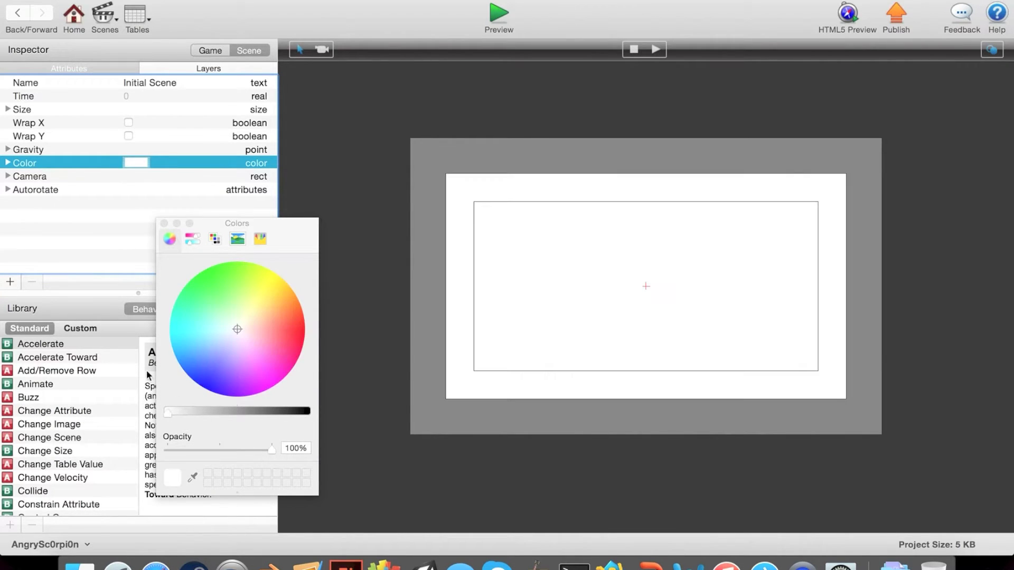
left_click(164, 223)
left_click(210, 50)
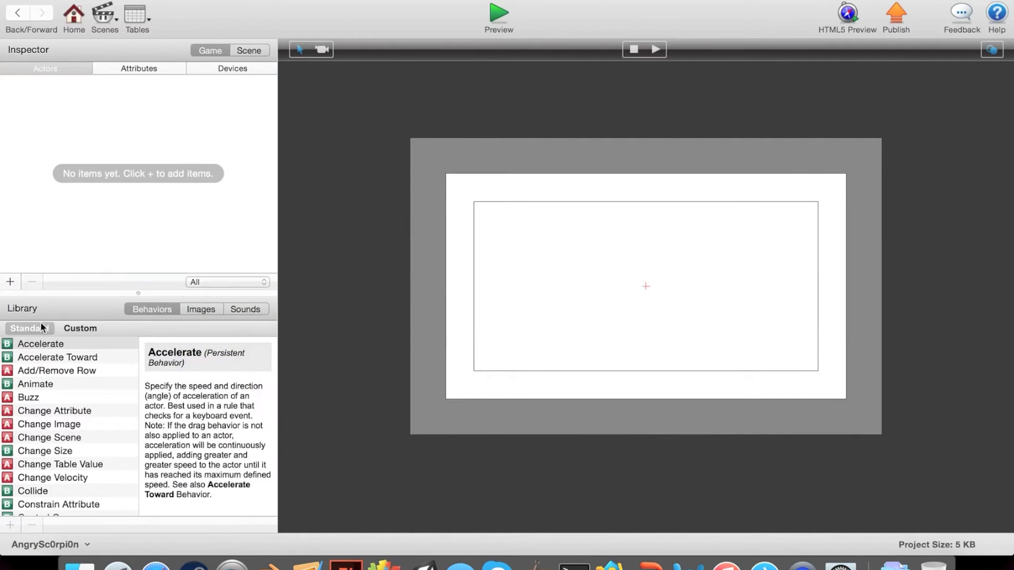
Step: Add a new actor and rename it to Square
left_click(10, 281)
left_click(60, 139)
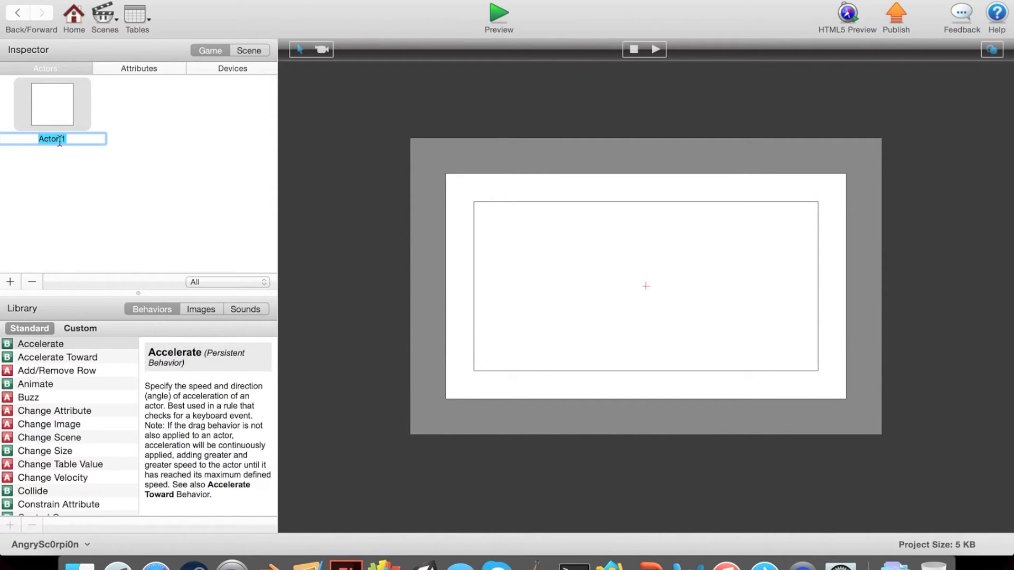
type("Square")
key("Return")
left_click(72, 248)
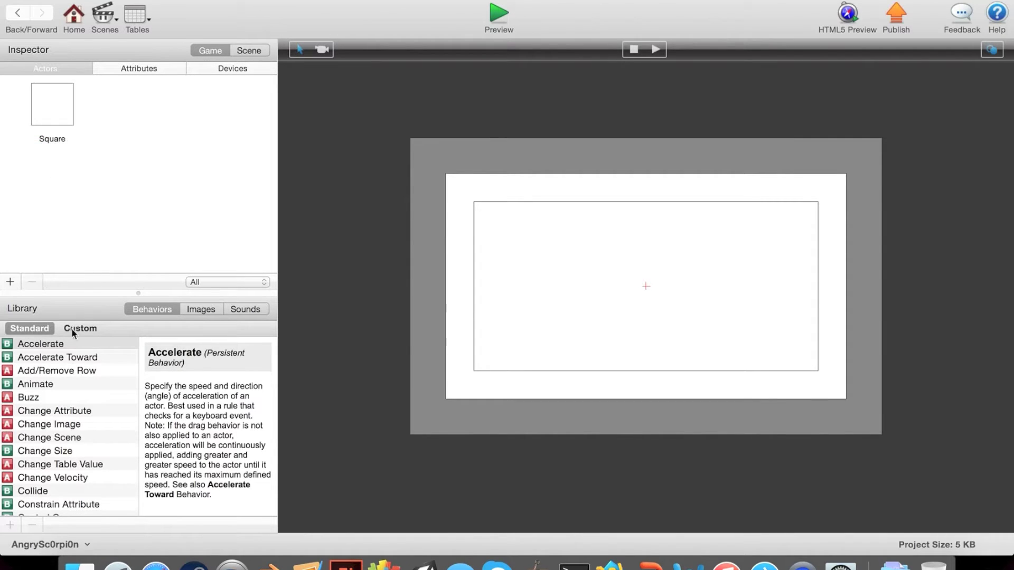
Step: Open the Square actor and set its colour to red
left_click(58, 119)
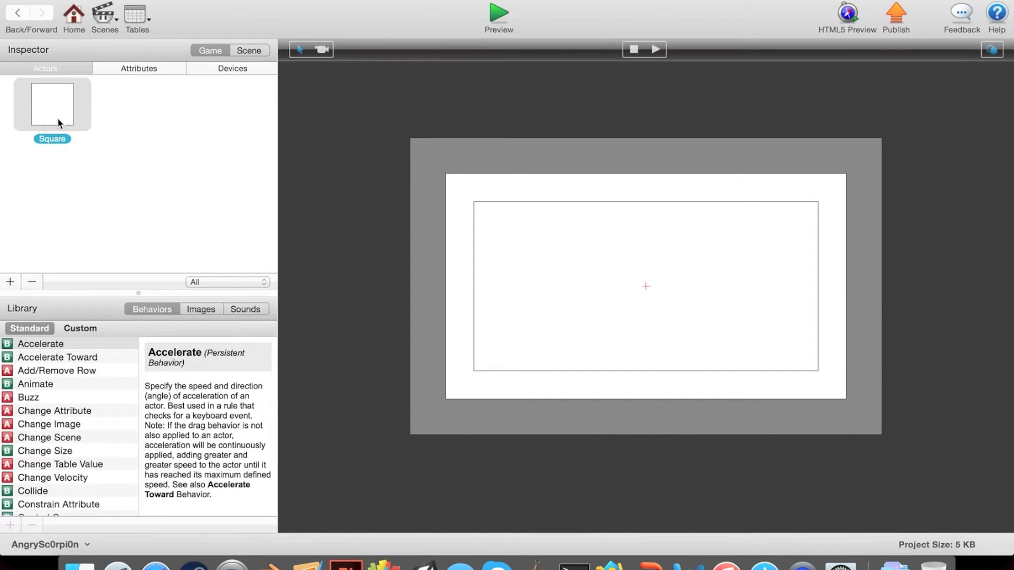
double_click(87, 117)
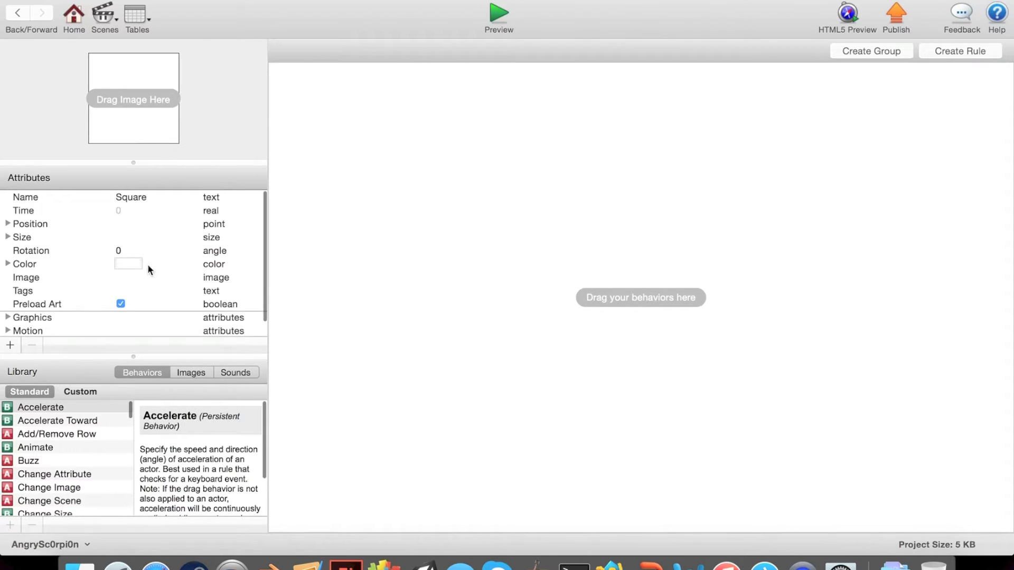
left_click(127, 264)
left_click_drag(248, 378, 361, 336)
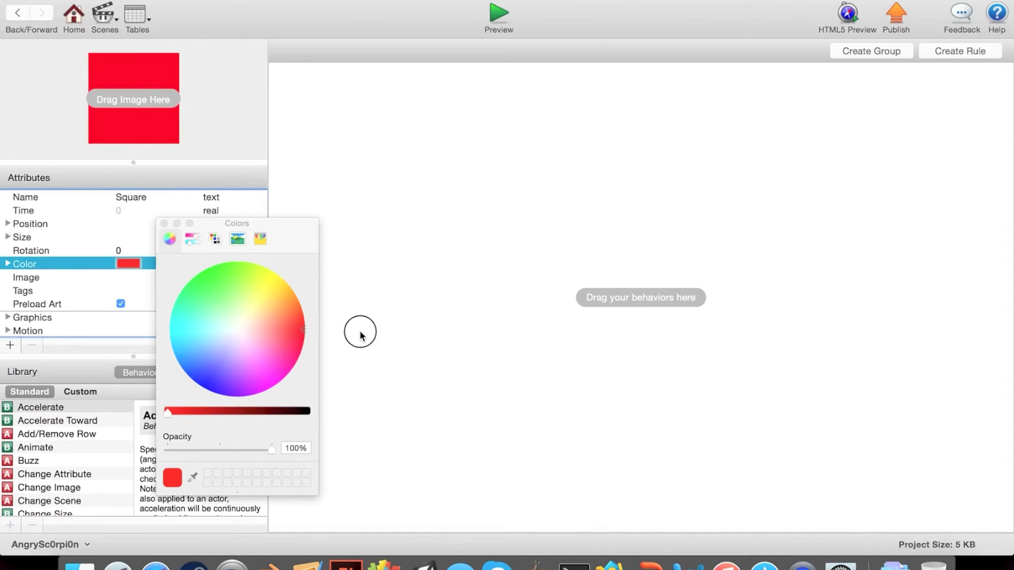
left_click(164, 223)
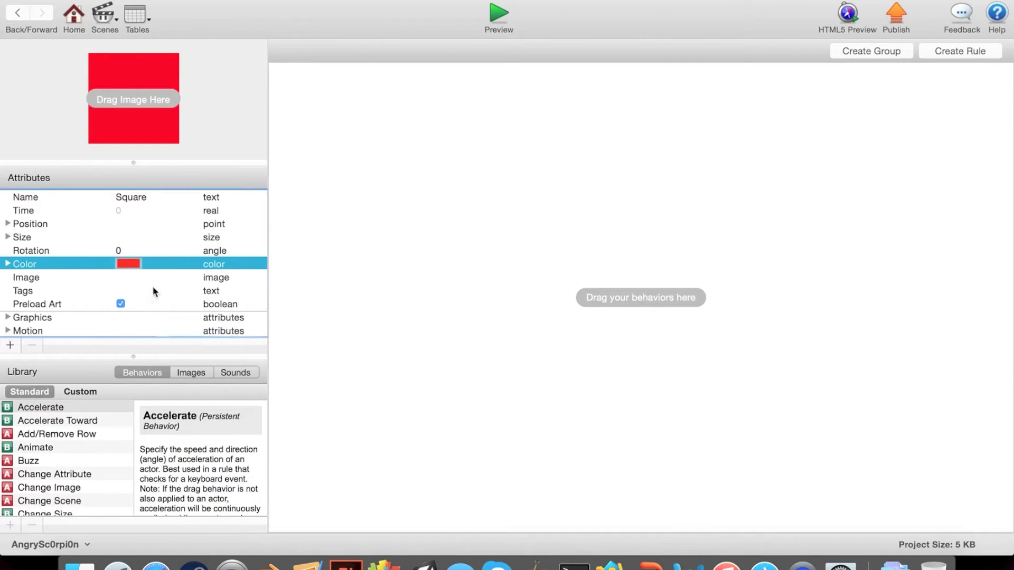
scroll(45, 461, "down", 10)
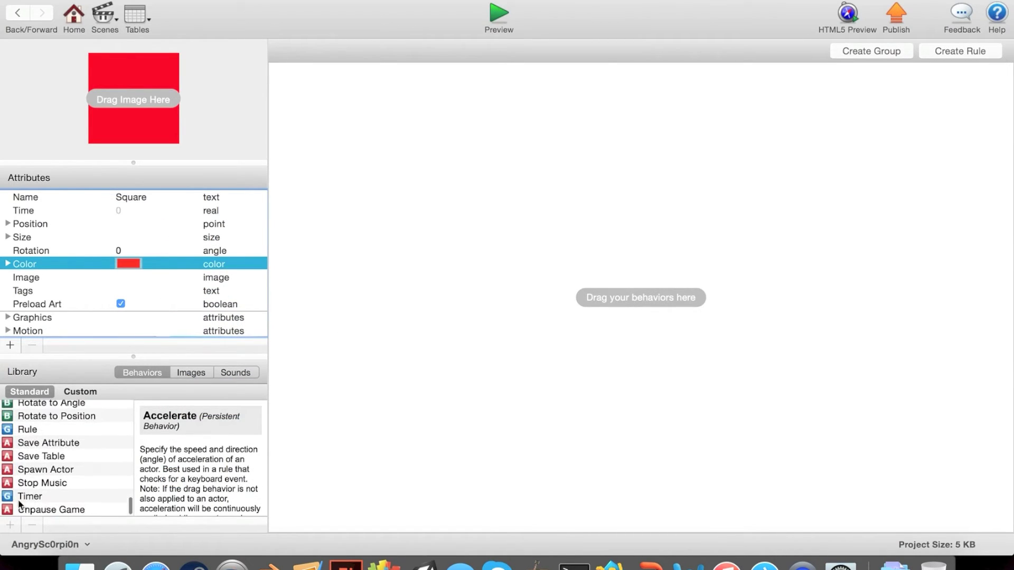
left_click(14, 498)
Step: Add a Timer behavior to Square, keeping it set to Every 5 seconds
left_click_drag(14, 498, 495, 319)
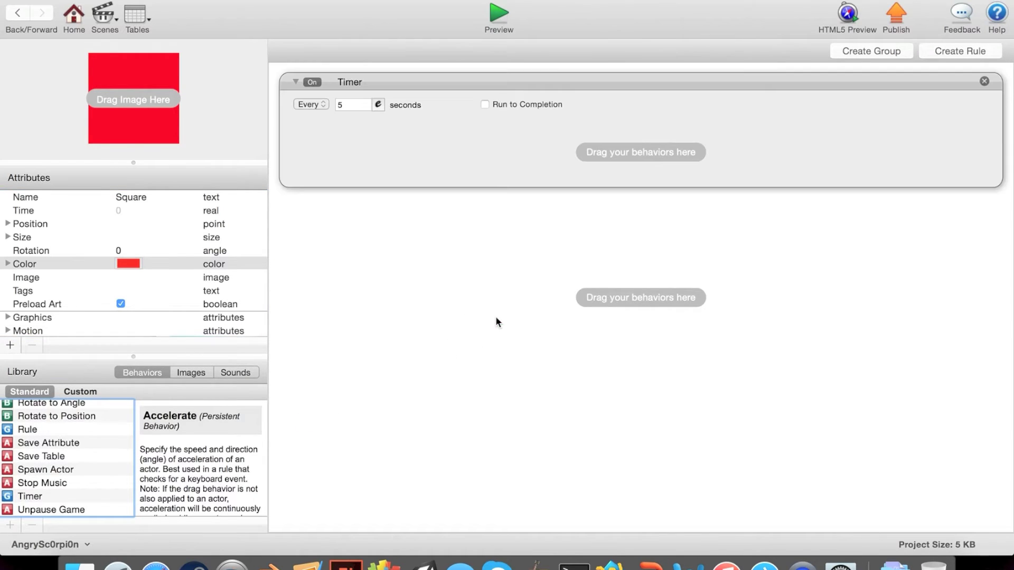
left_click(313, 104)
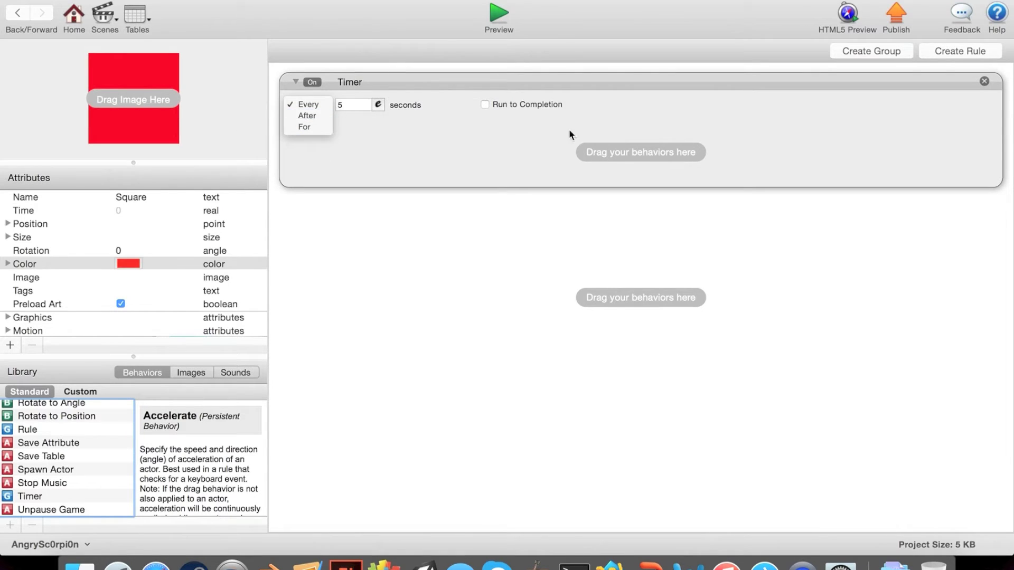
left_click(439, 236)
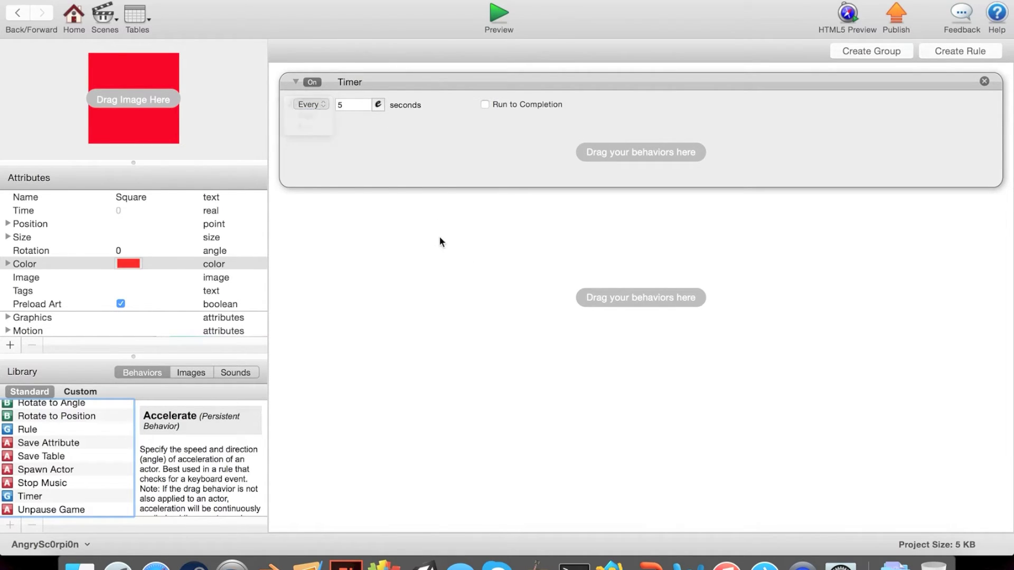
left_click(320, 110)
left_click(312, 104)
scroll(77, 433, "up", 15)
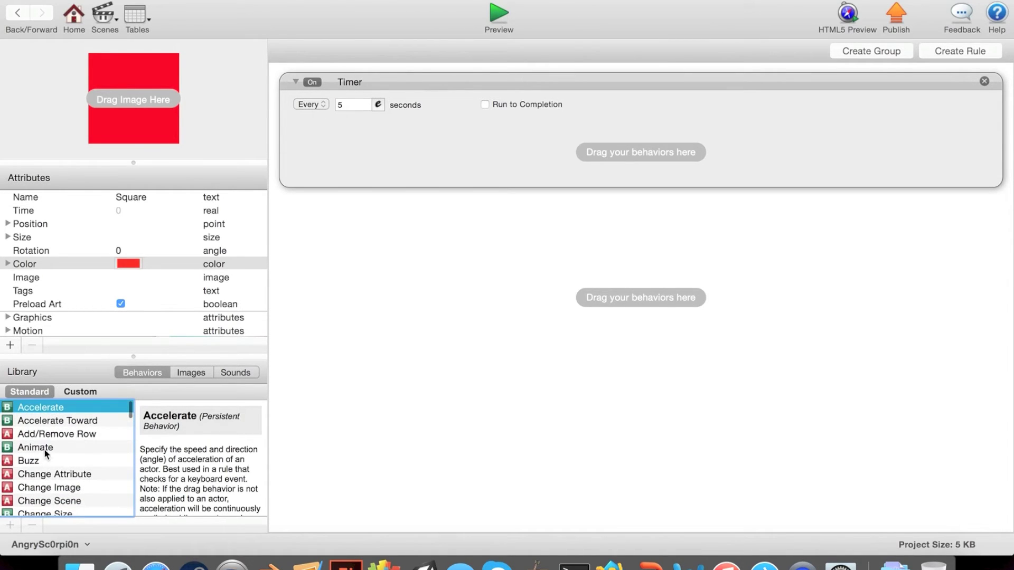
scroll(46, 452, "down", 1)
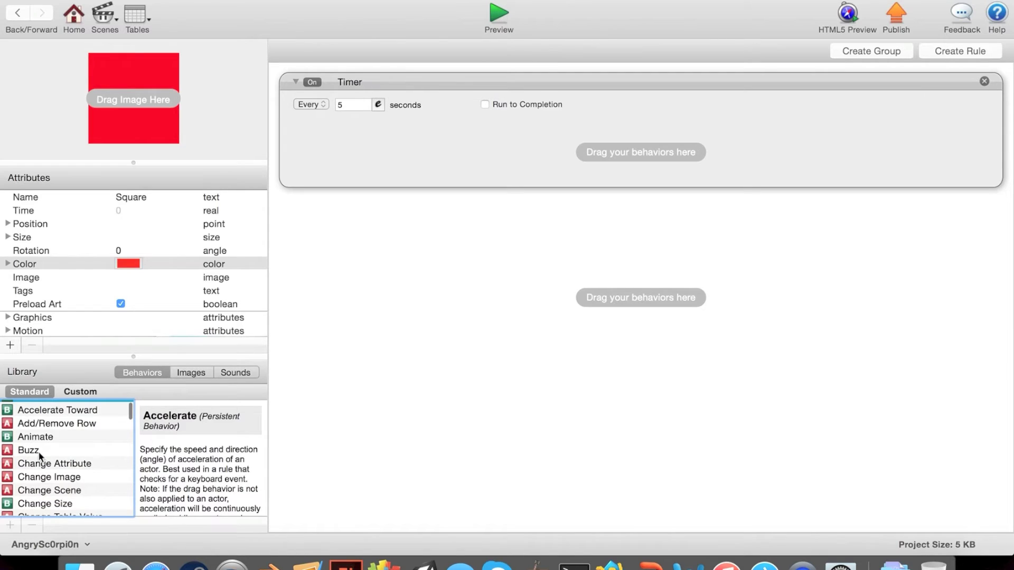
scroll(30, 468, "down", 4)
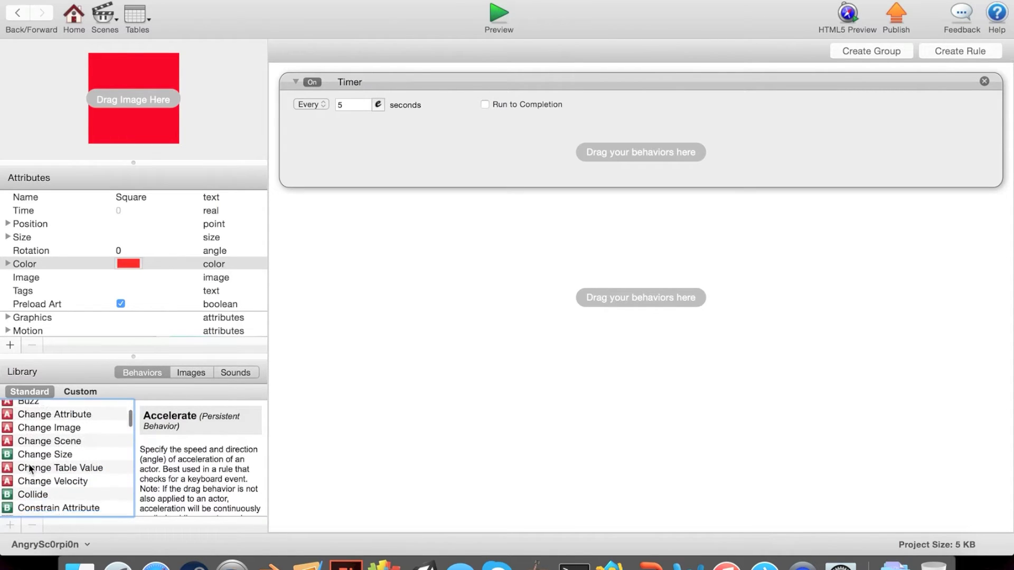
scroll(30, 467, "down", 8)
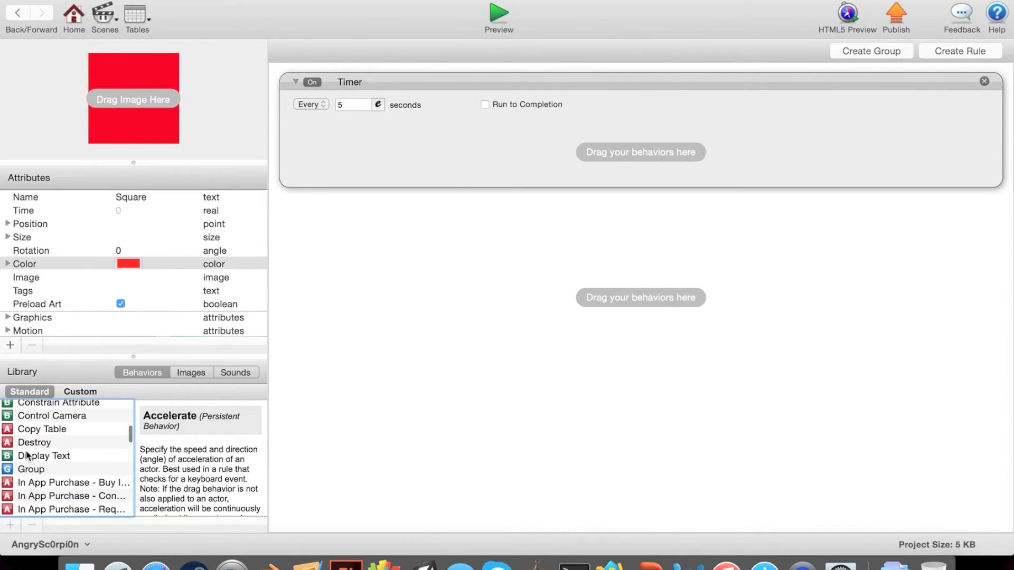
Step: Put a Display Text reading 'Every 5 seconds, I display this text.' in the timer, wrapped inside the actor
left_click_drag(27, 455, 491, 144)
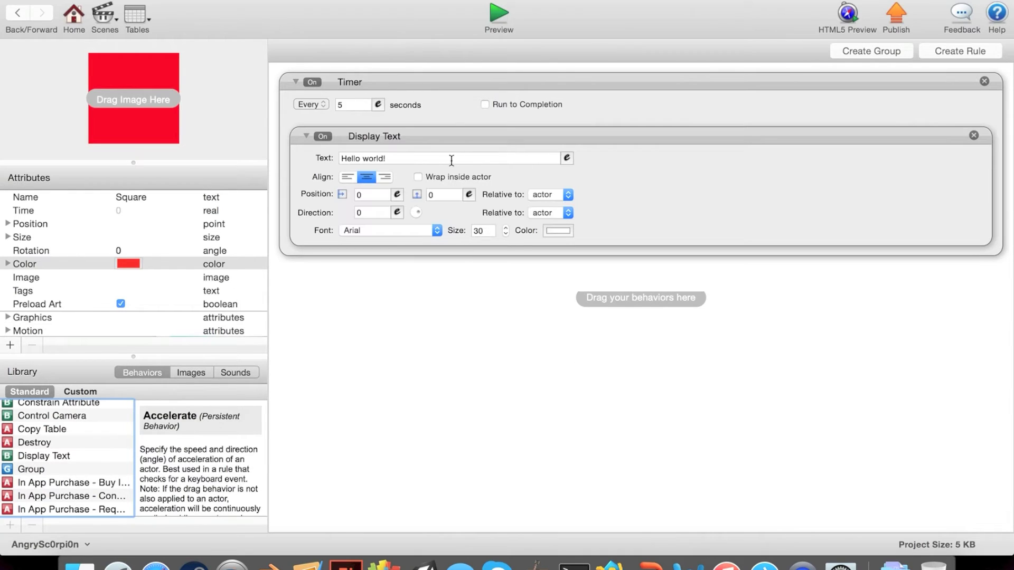
left_click(451, 159)
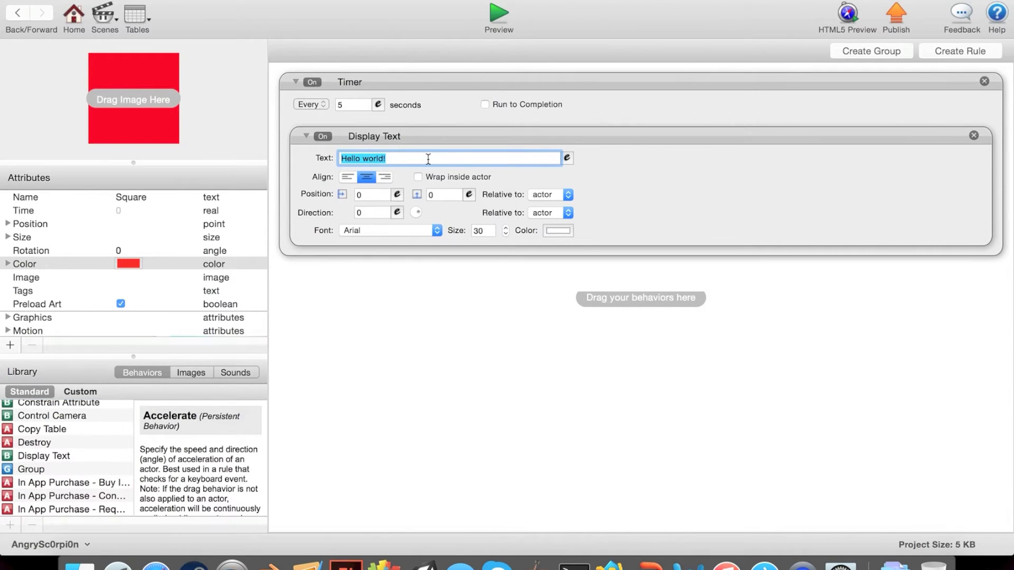
type("Every ")
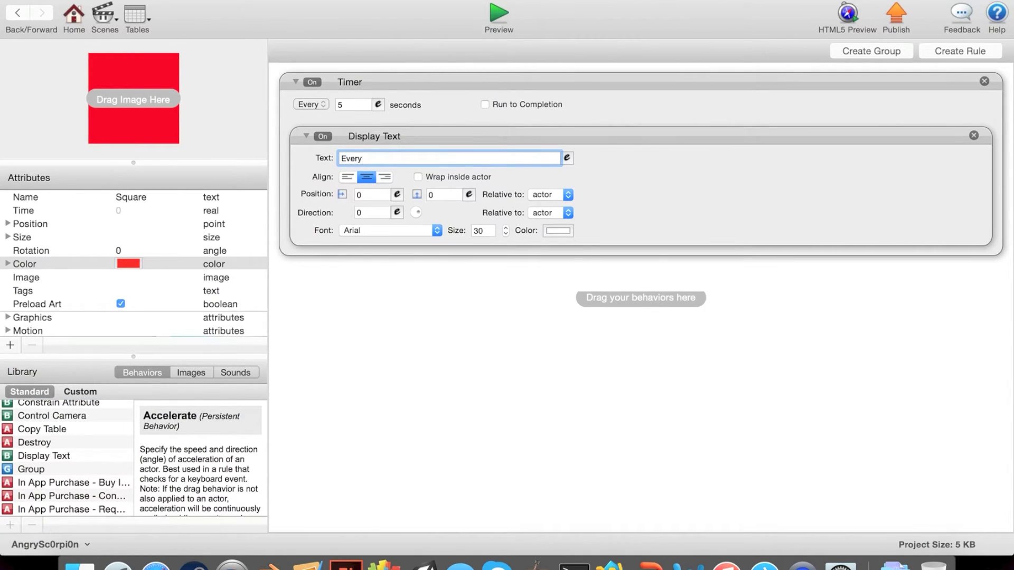
type("5 Seconds,")
left_click_drag(378, 159, 371, 158)
type("s")
left_click(454, 156)
type("I display this text.")
left_click(422, 178)
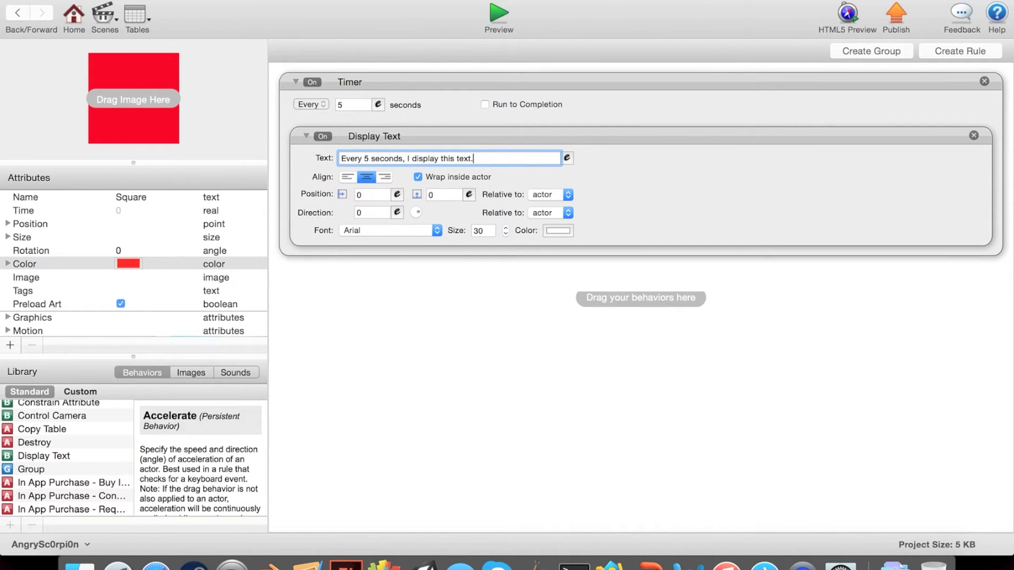
left_click(17, 13)
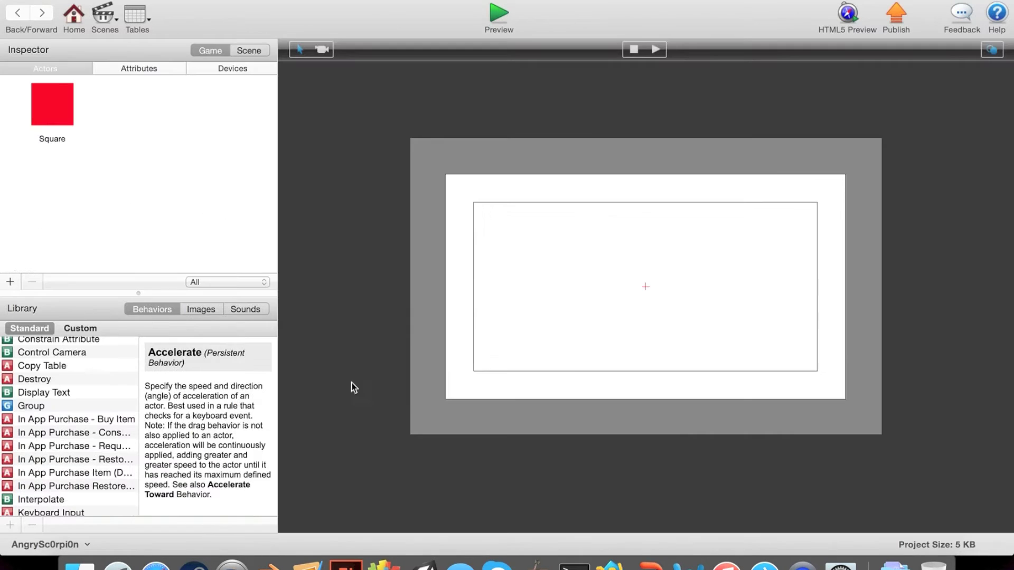
Step: Drop a Square on the stage, enlarge it, center it, and preview the game
left_click(61, 105)
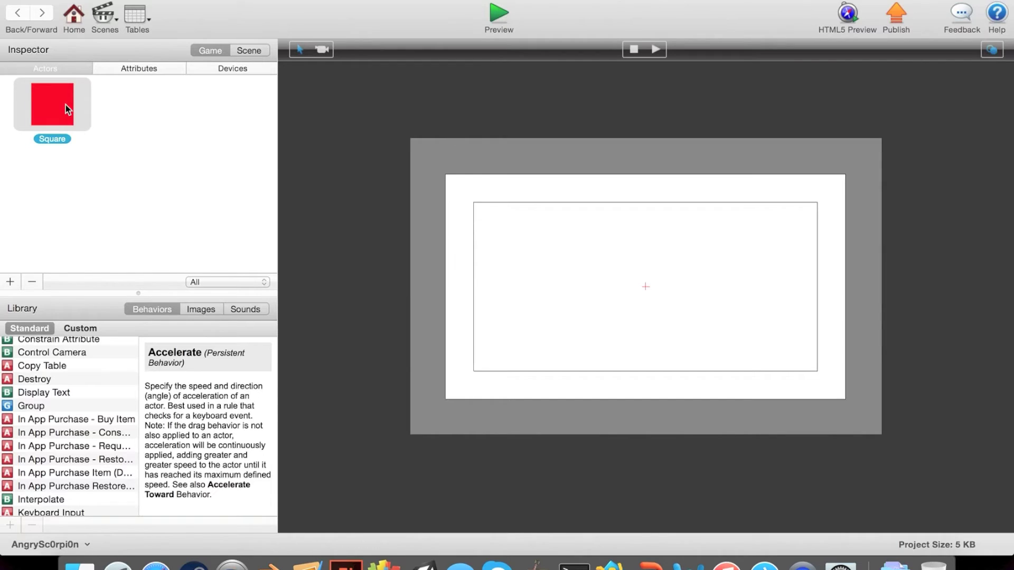
left_click_drag(67, 109, 640, 297)
left_click(661, 269)
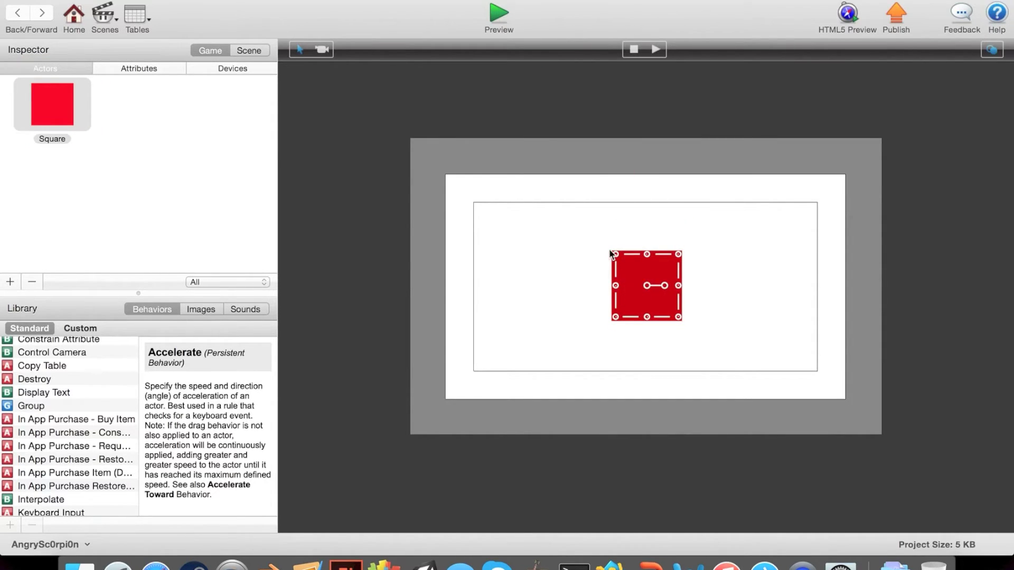
left_click_drag(615, 254, 514, 147)
left_click_drag(564, 199, 607, 236)
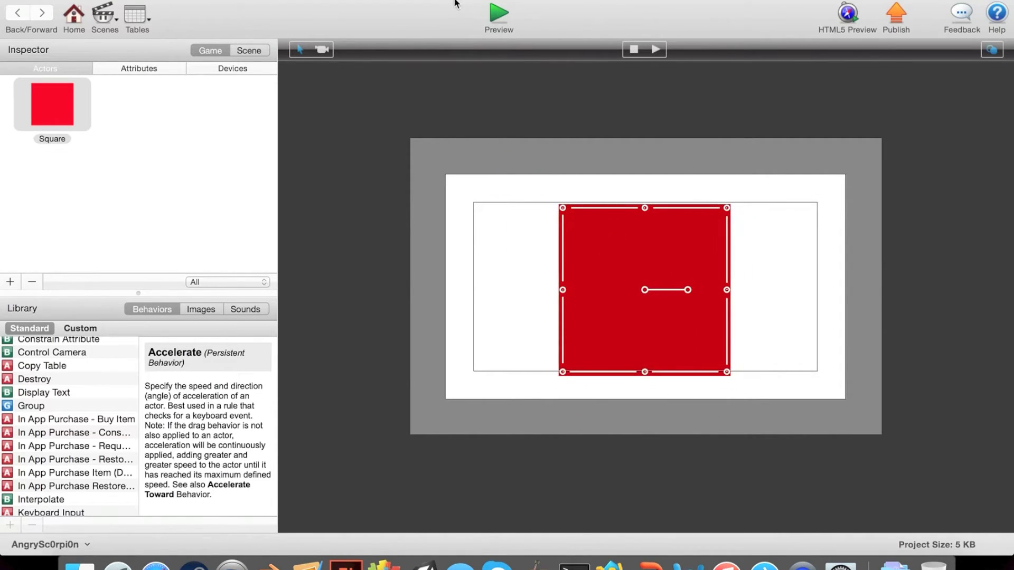
left_click(499, 11)
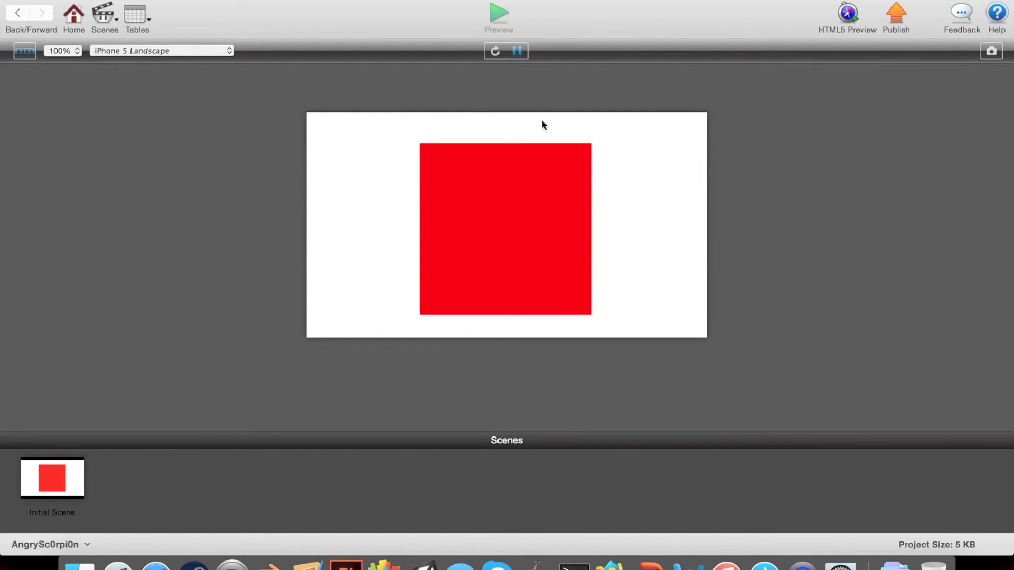
Step: Nest a For timer inside the Every timer and move the Display Text into it
left_click(18, 13)
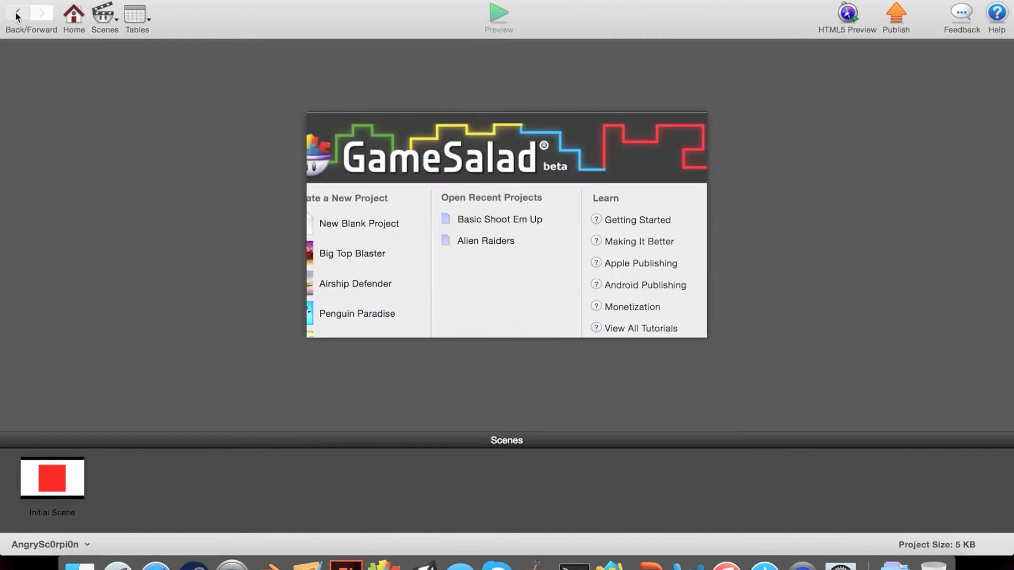
double_click(60, 126)
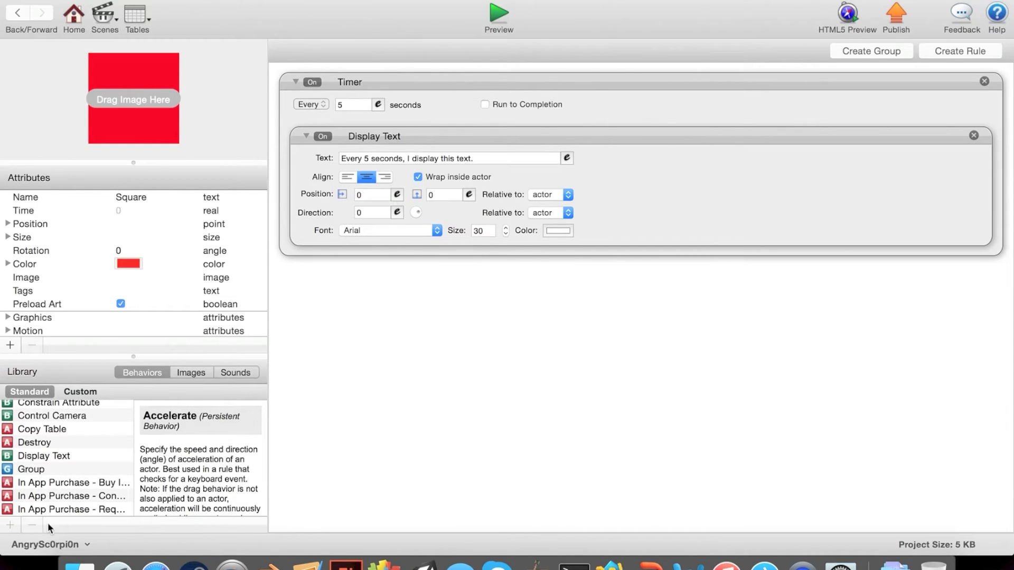
scroll(21, 496, "down", 5)
left_click_drag(30, 496, 356, 139)
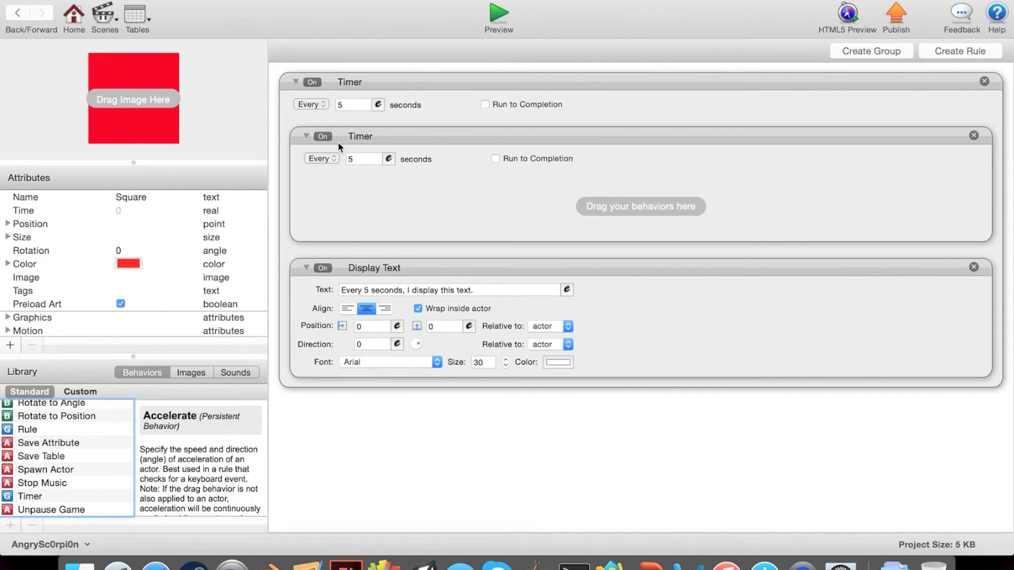
left_click(323, 160)
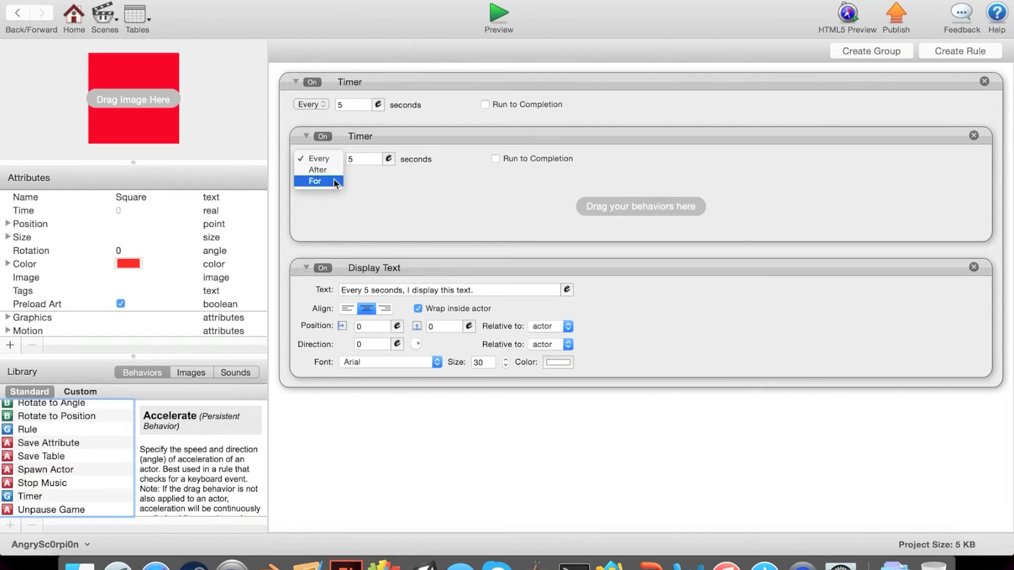
left_click(319, 181)
left_click_drag(382, 266, 379, 347)
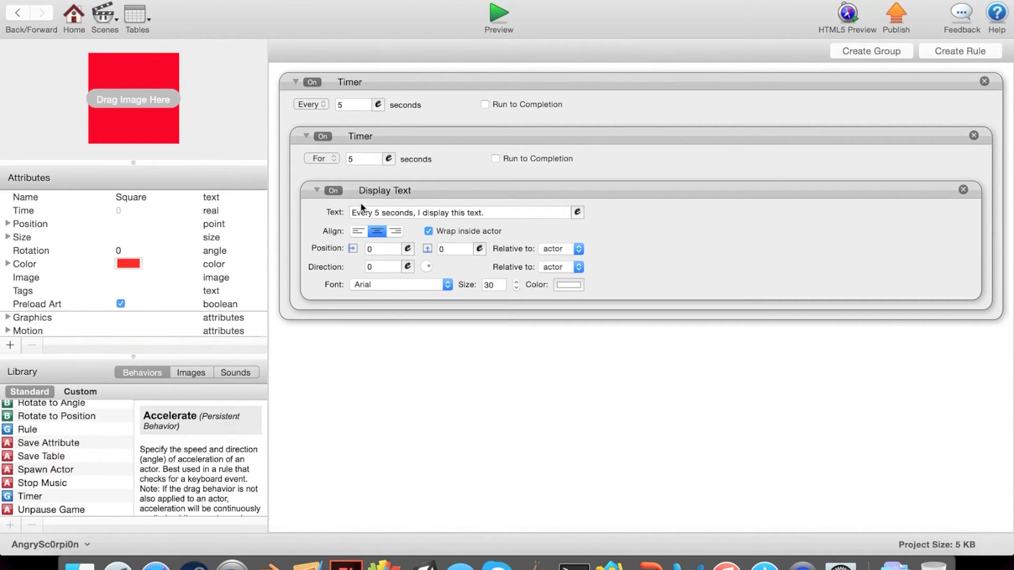
Step: Set the nested For timer to 3 seconds and preview the text display
left_click(319, 158)
left_click(369, 159)
type("3")
left_click(499, 21)
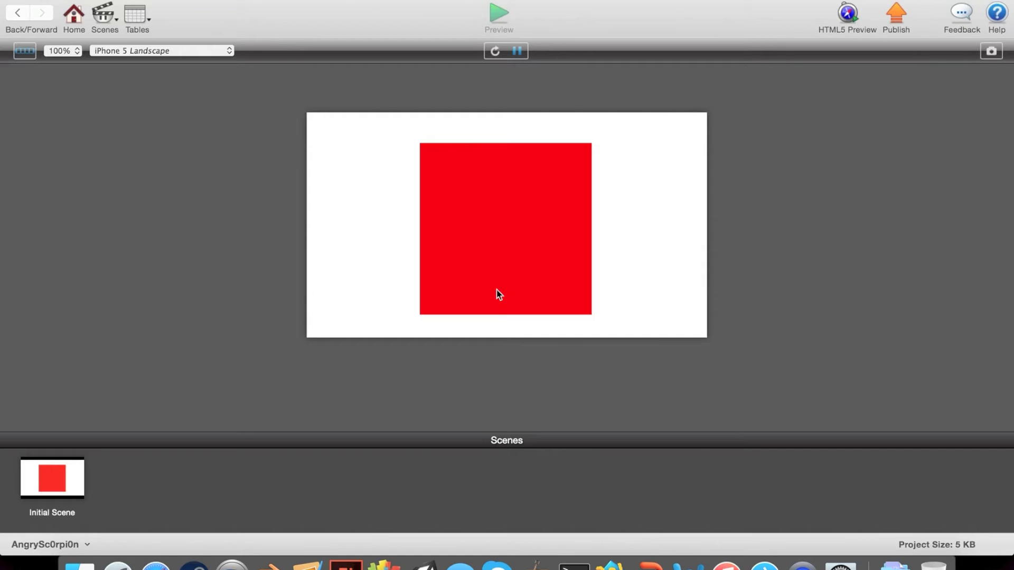
left_click(16, 16)
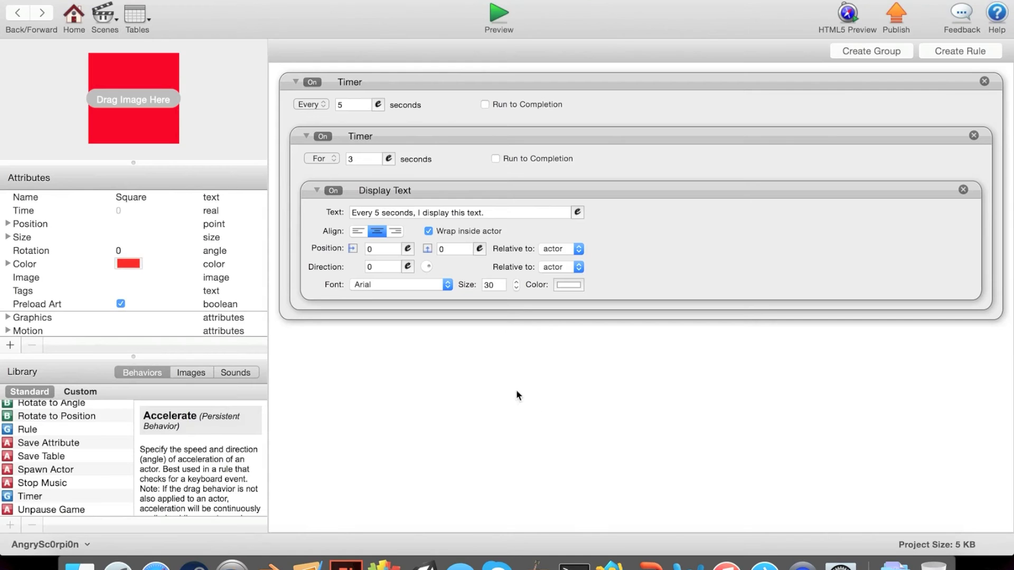
left_click(422, 198)
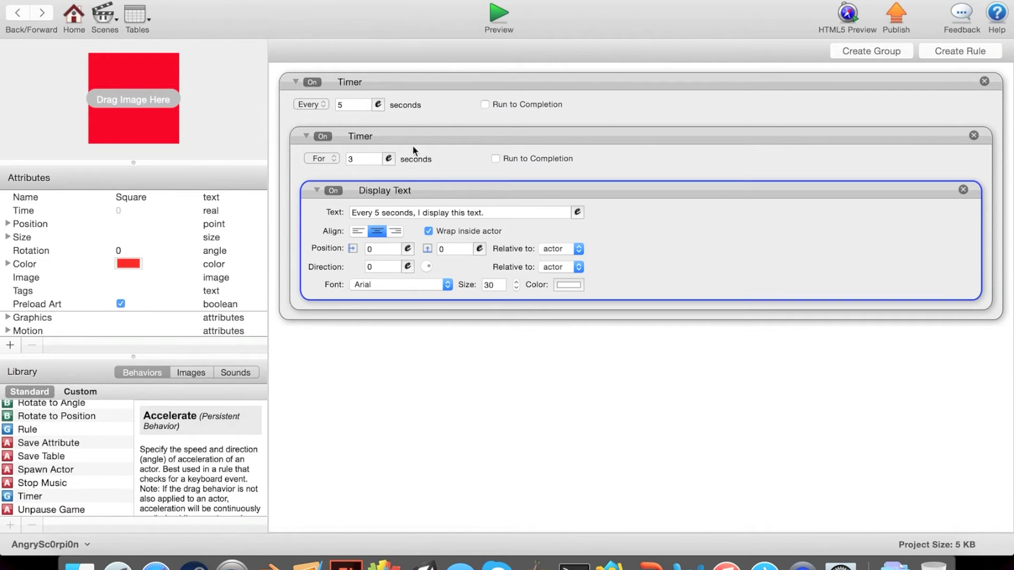
left_click(499, 16)
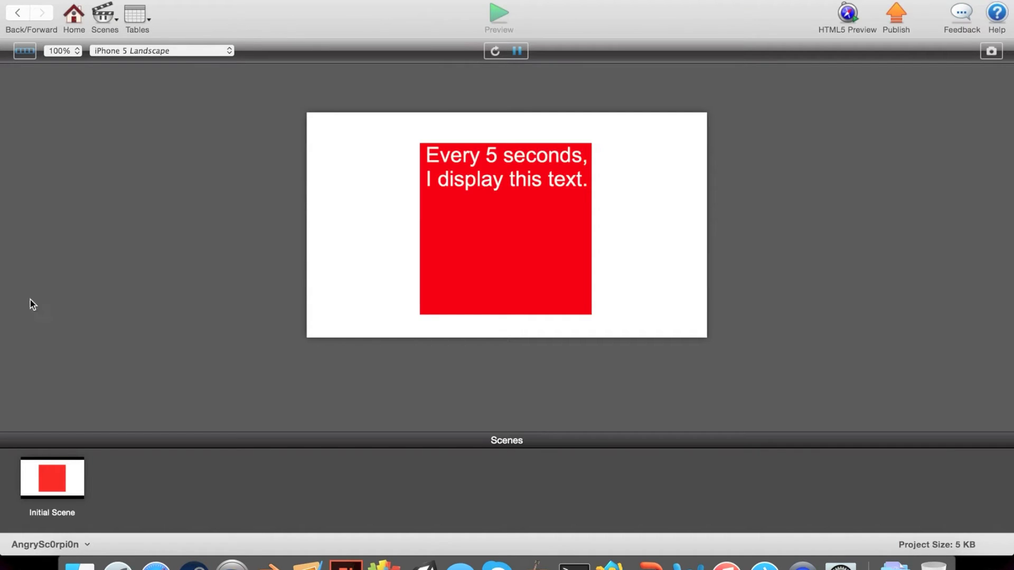
left_click(15, 16)
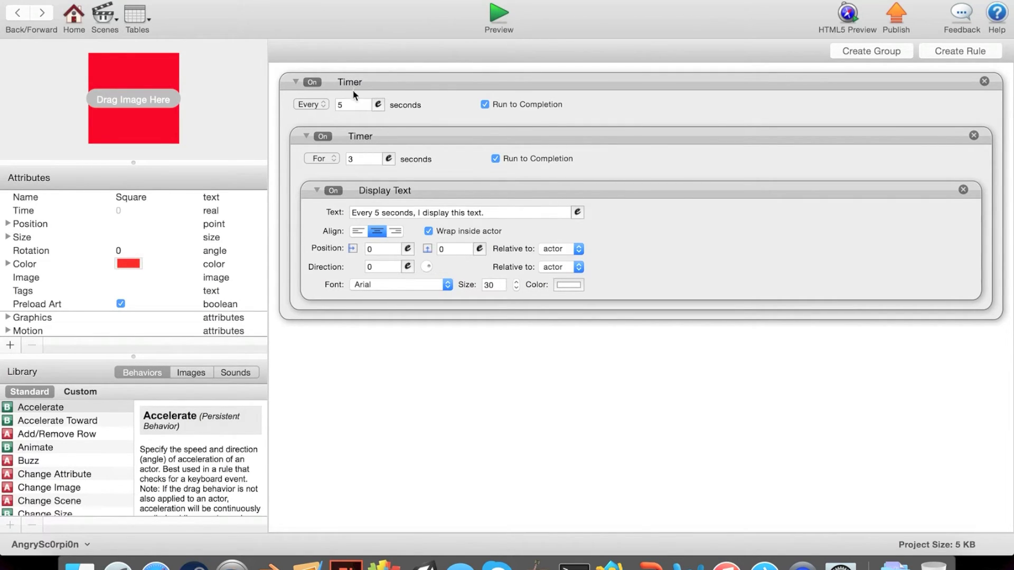
Step: Change the outer timer's interval to 7 seconds, preview, then delete the whole Timer rule
double_click(340, 105)
left_click(499, 15)
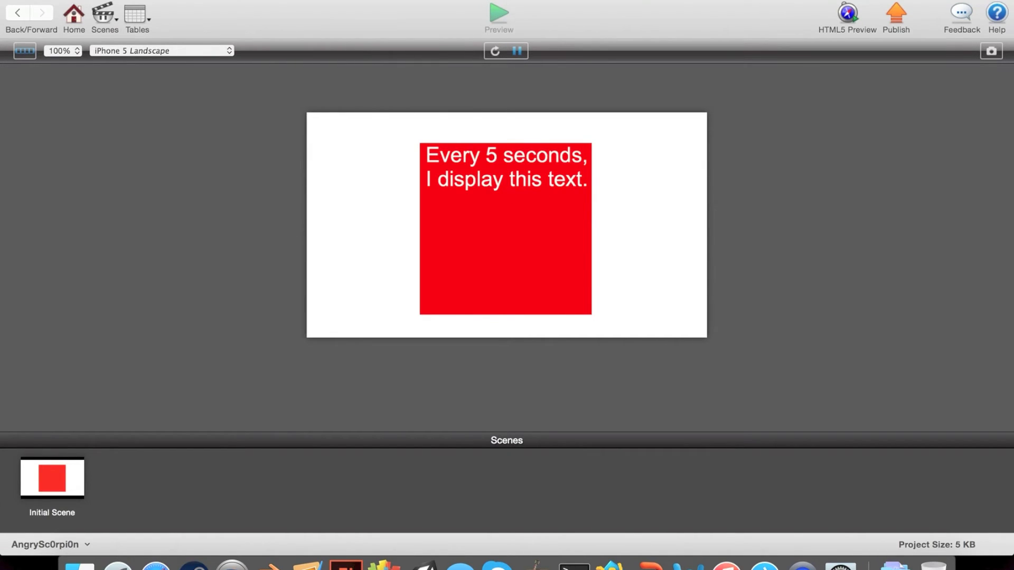
left_click(17, 13)
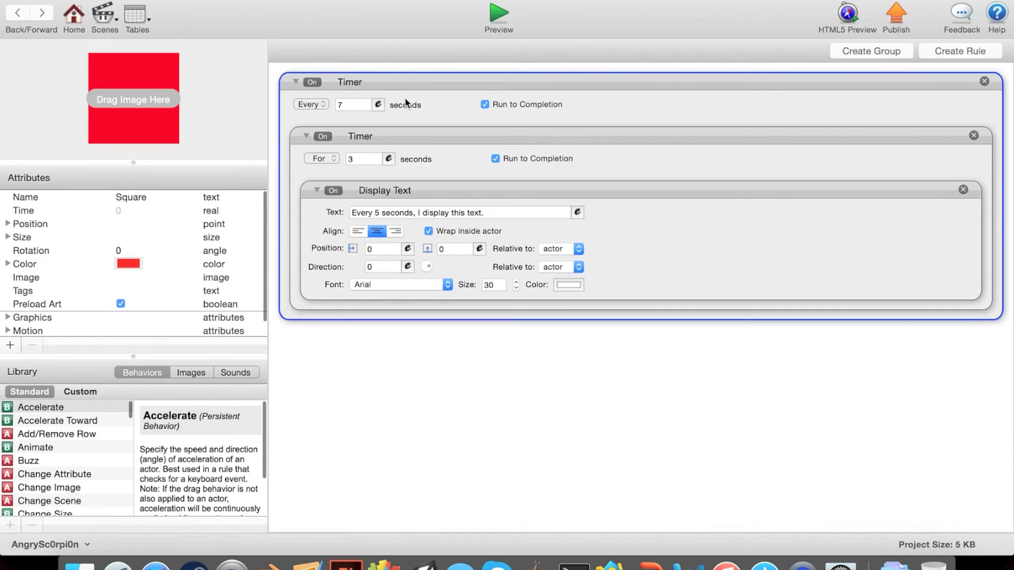
key("Delete")
Step: Add a new Timer behavior to Square set to After 5 seconds
scroll(75, 472, "down", 4)
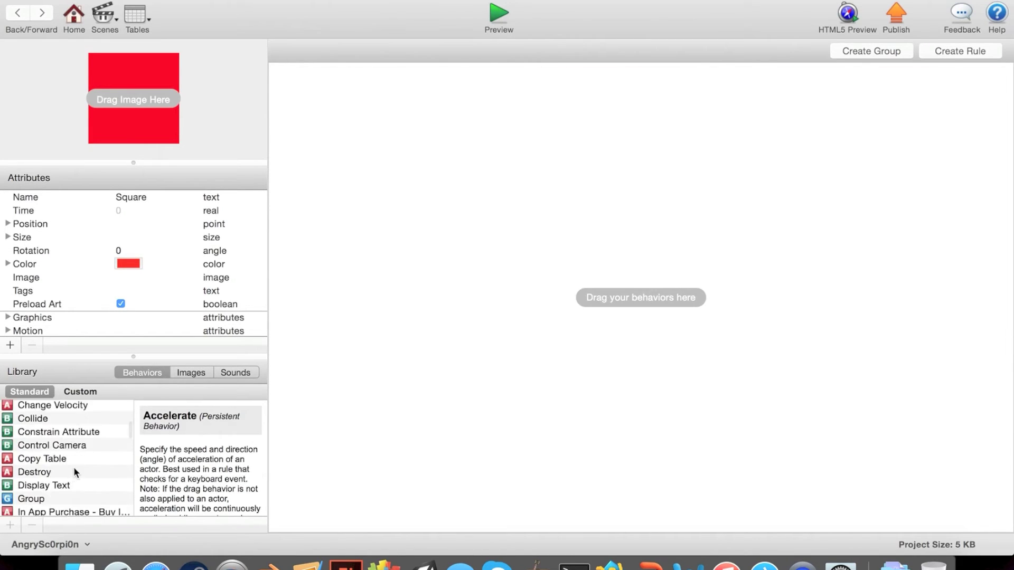
scroll(76, 472, "down", 6)
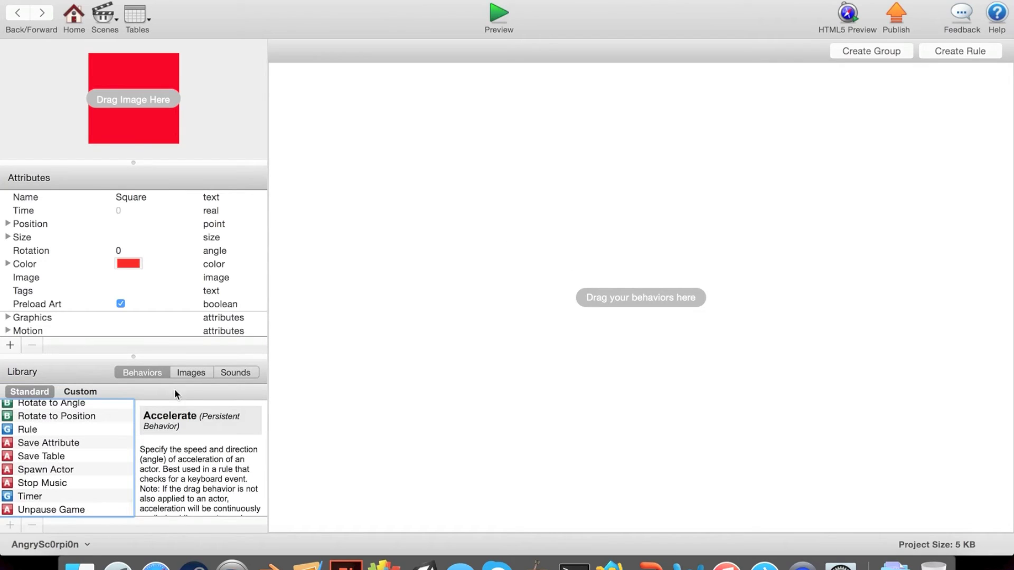
left_click_drag(38, 501, 328, 495)
left_click(304, 105)
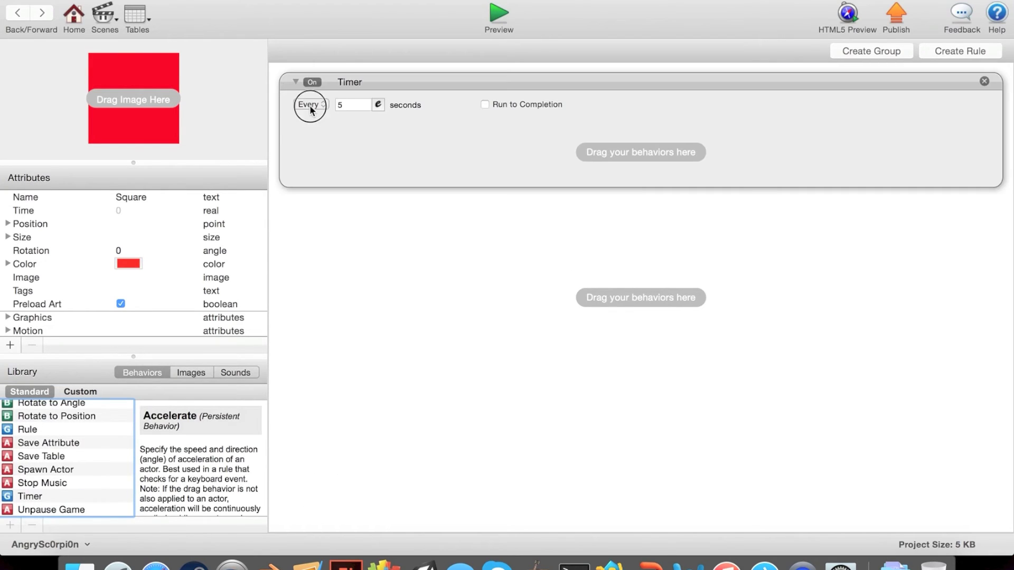
left_click(321, 117)
Step: Put a Change Scene inside the timer, keeping Go to Scene set to Next Scene
scroll(37, 498, "up", 10)
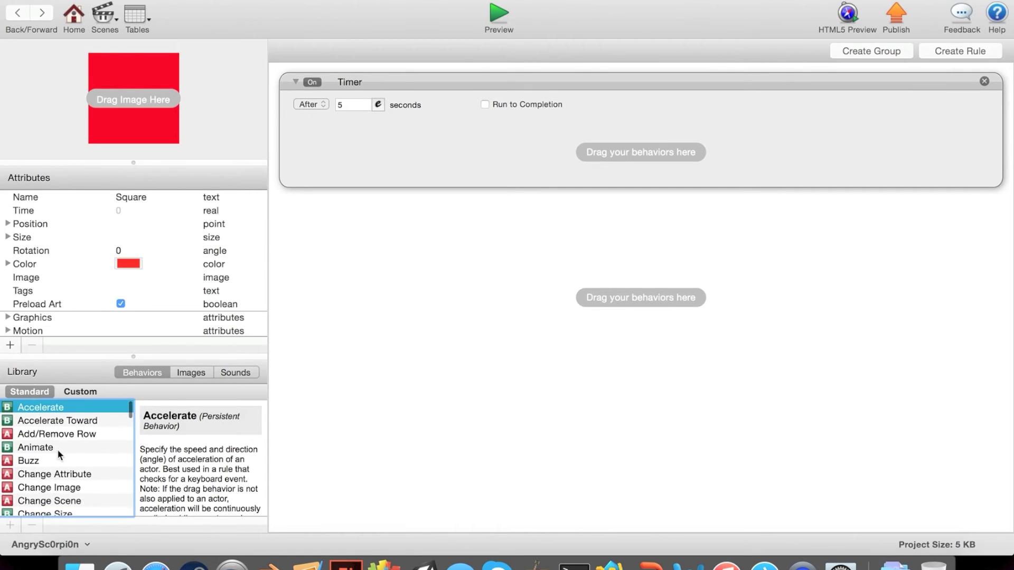
scroll(57, 449, "down", 1)
scroll(31, 436, "down", 1)
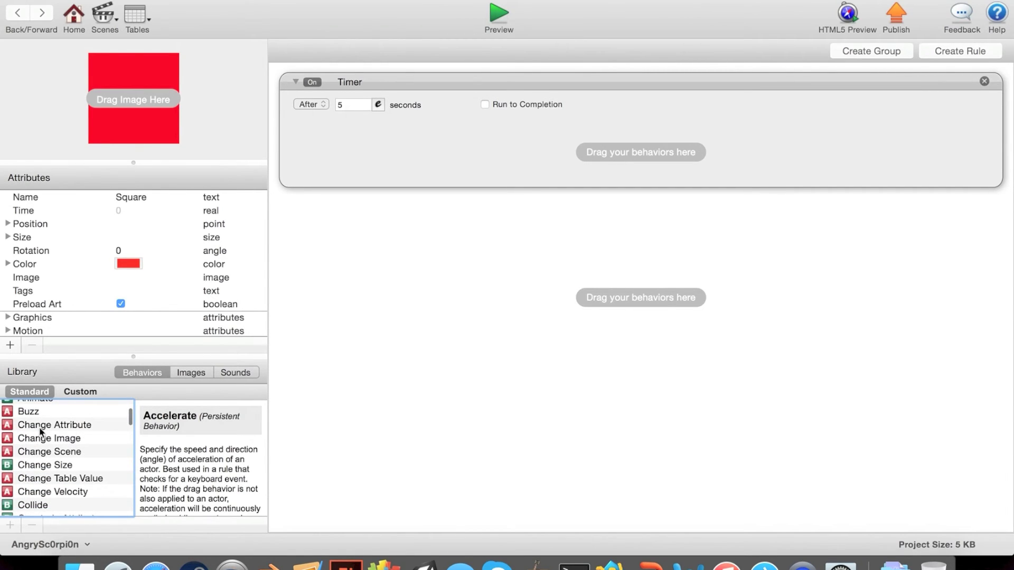
scroll(27, 451, "down", 1)
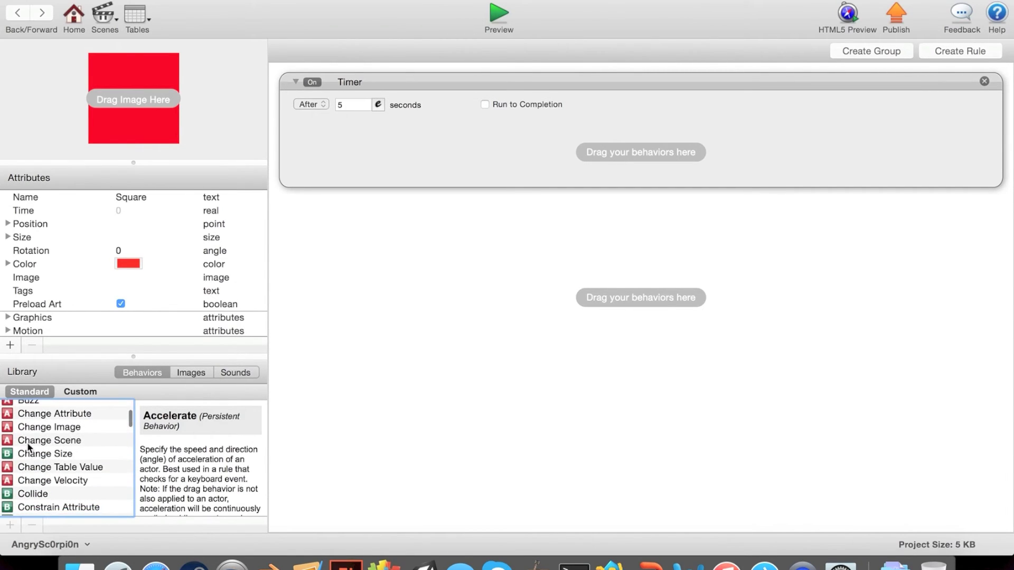
left_click_drag(29, 440, 369, 180)
left_click(387, 164)
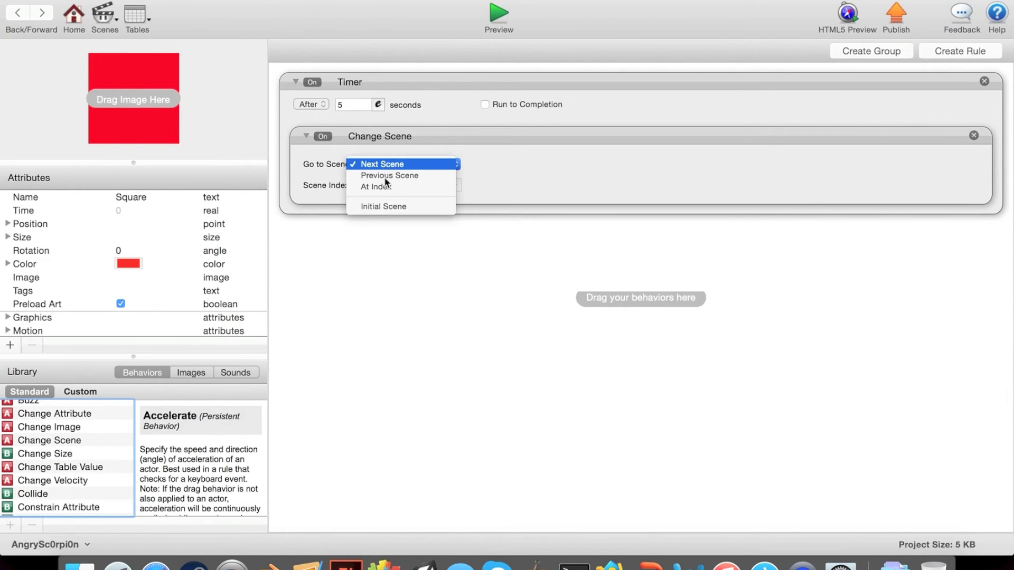
left_click(208, 18)
left_click(105, 15)
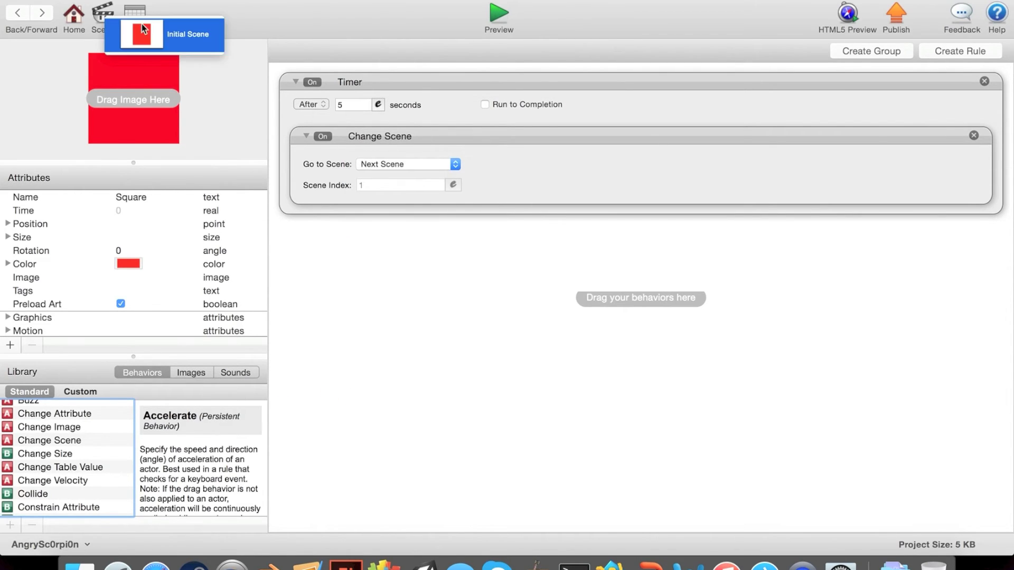
left_click(100, 10)
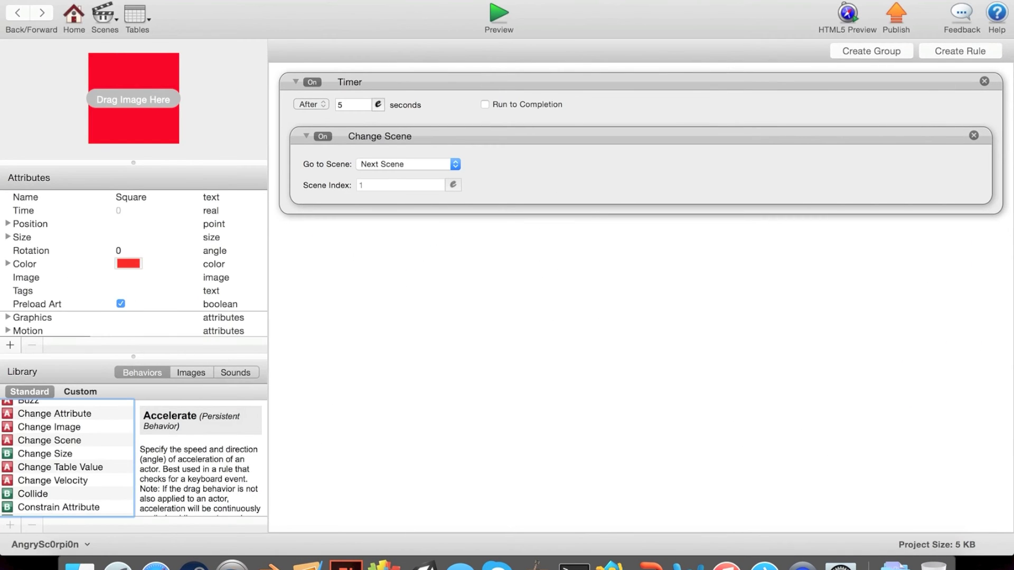
left_click(74, 15)
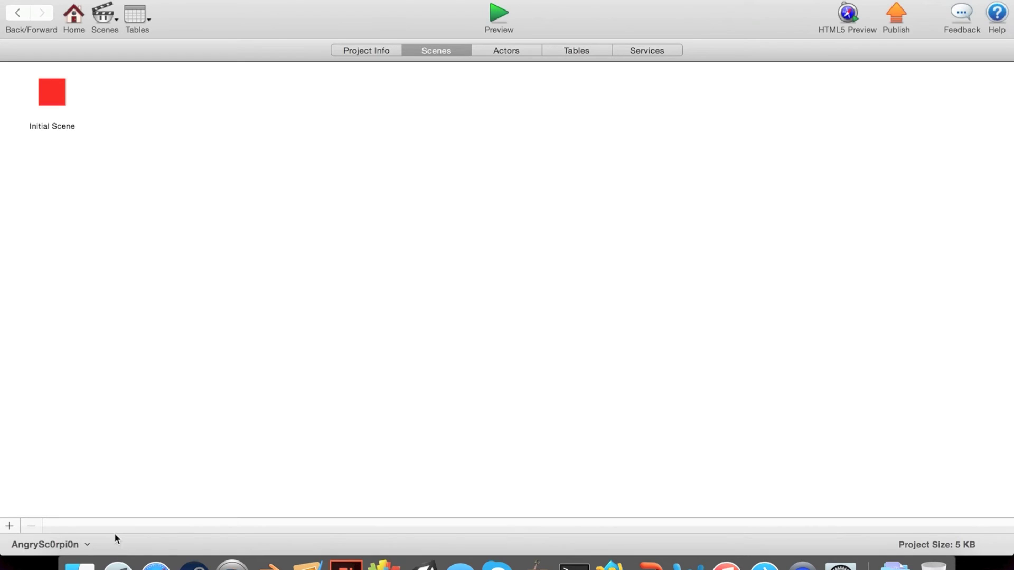
Step: Add a new scene named Scene D'osgjv2
left_click(7, 527)
double_click(171, 125)
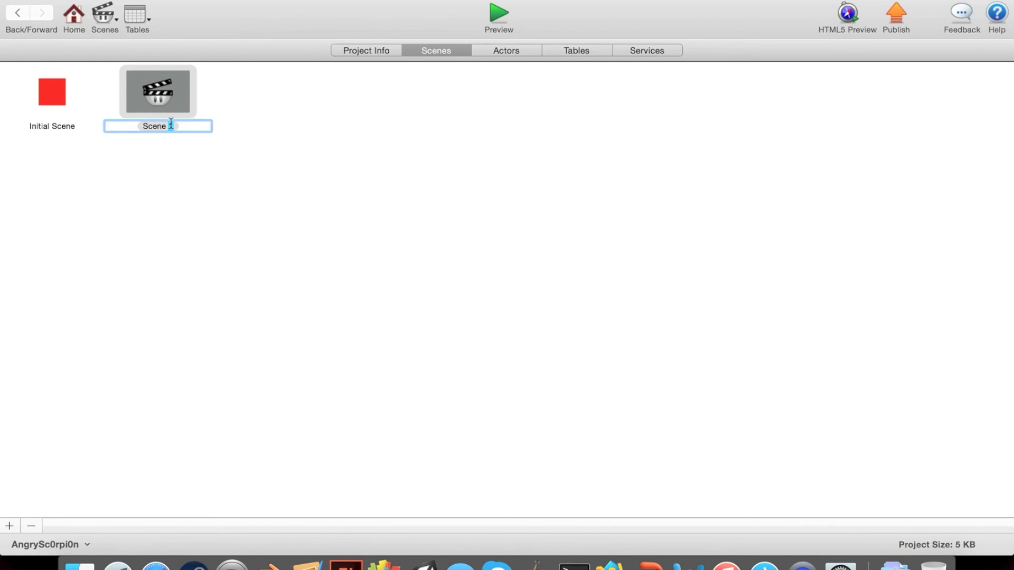
key("super+a")
type("Scene D'osgjv2")
key("Return")
left_click(315, 164)
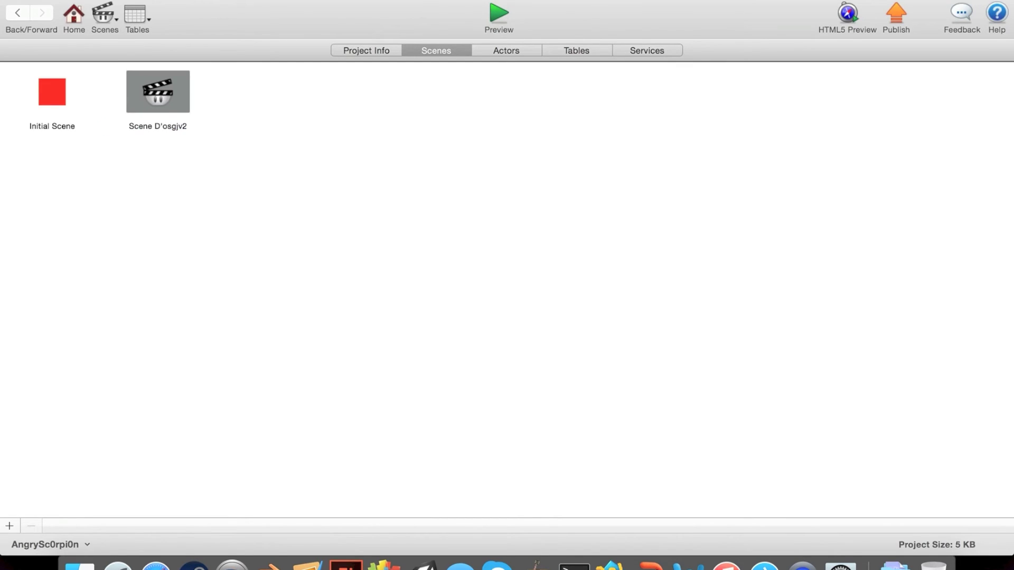
Step: Point Square's Change Scene at Scene D'osgjv2, enable Run to Completion, and preview the switch
double_click(44, 106)
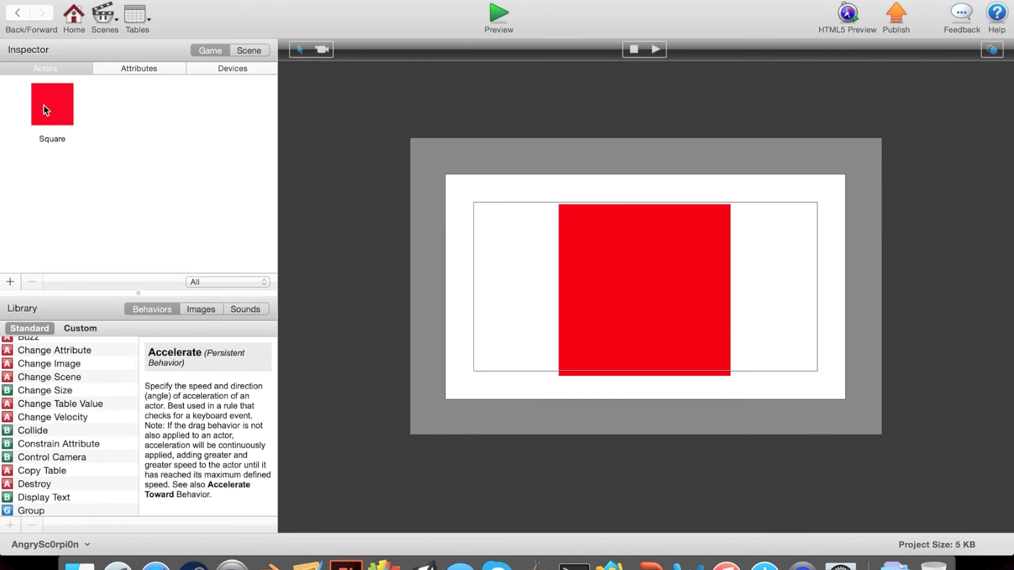
left_click(59, 125)
double_click(59, 125)
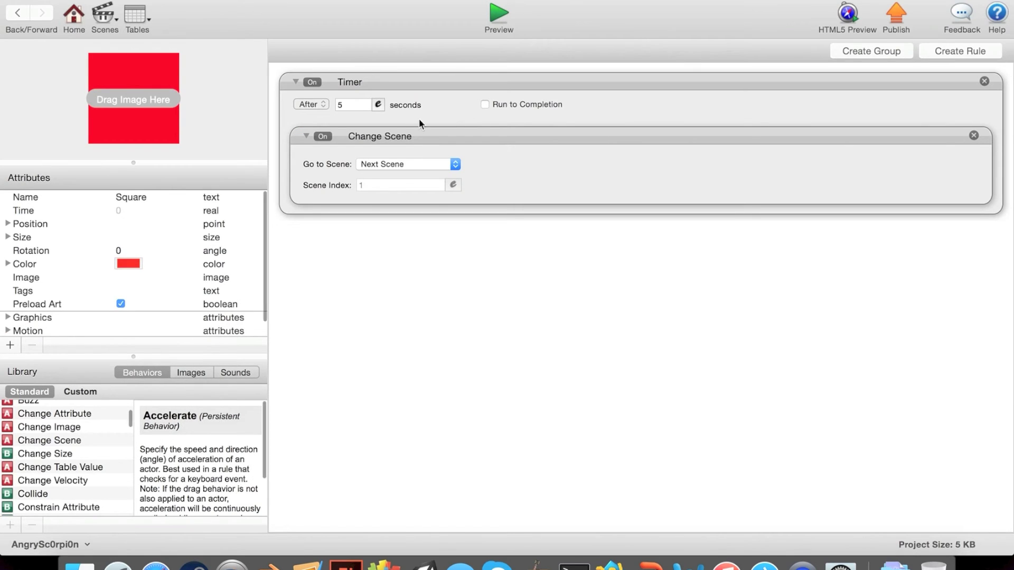
left_click(404, 155)
left_click(406, 164)
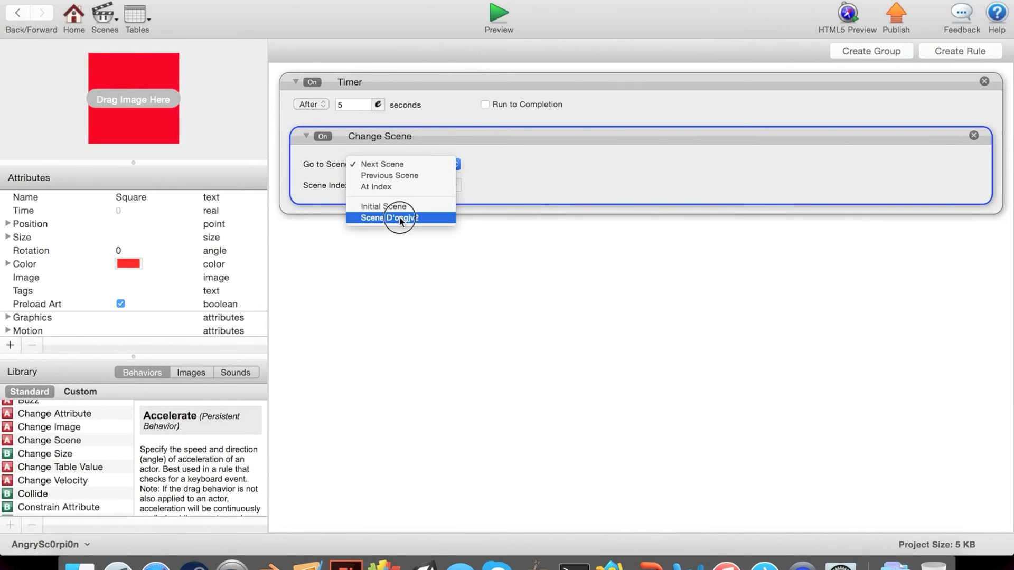
left_click(388, 217)
left_click(510, 103)
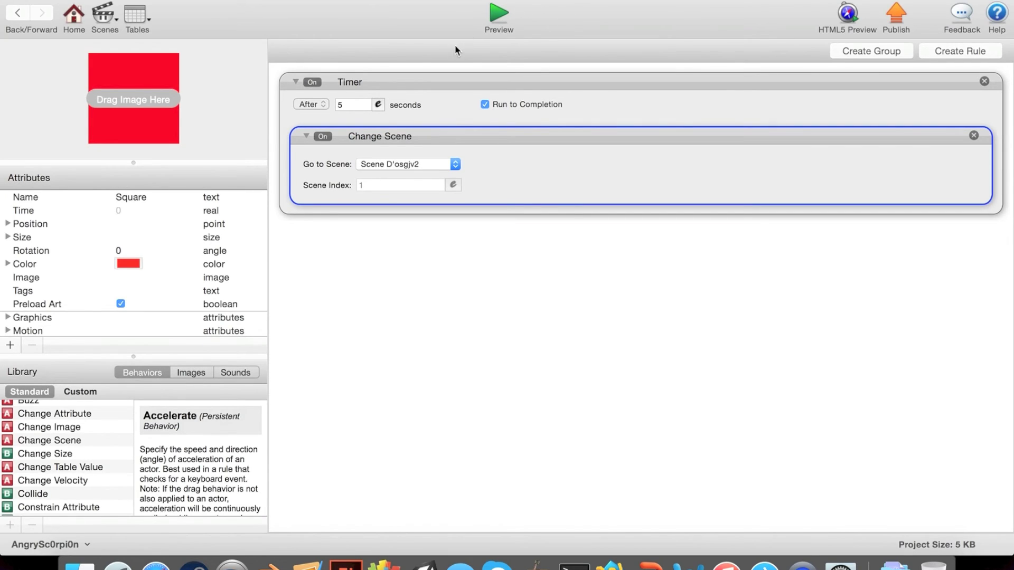
left_click(502, 18)
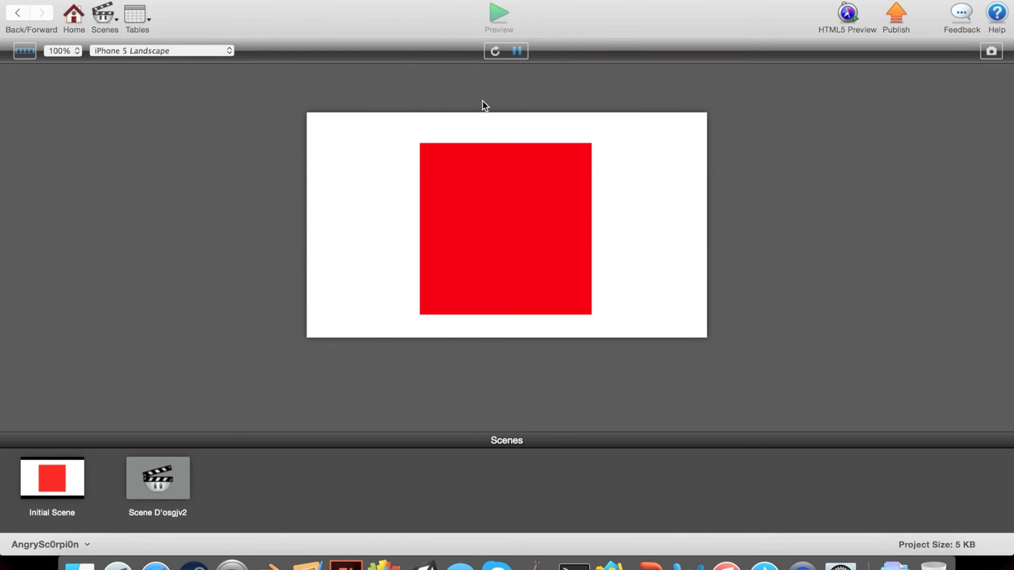
left_click(554, 201)
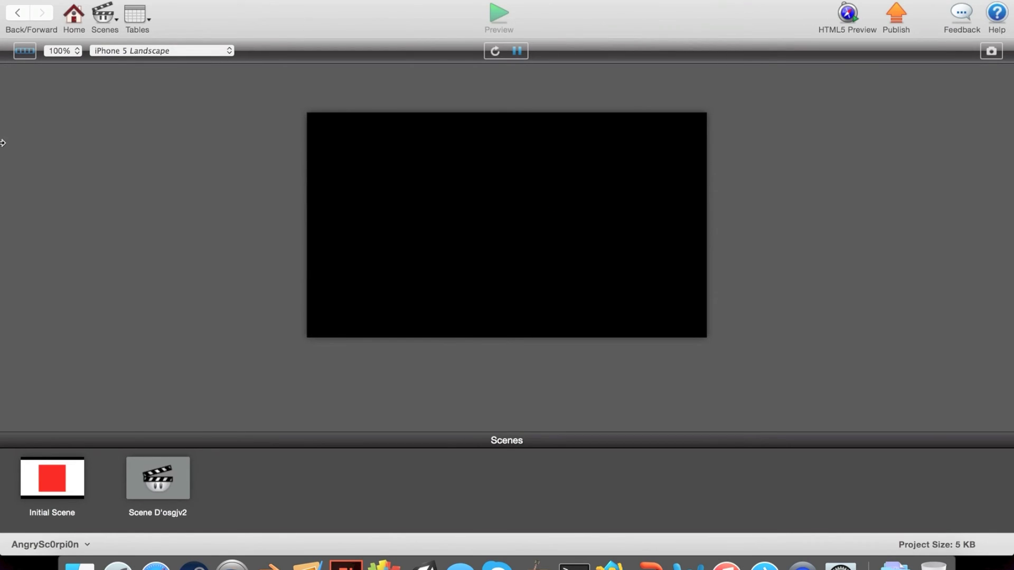
left_click(18, 13)
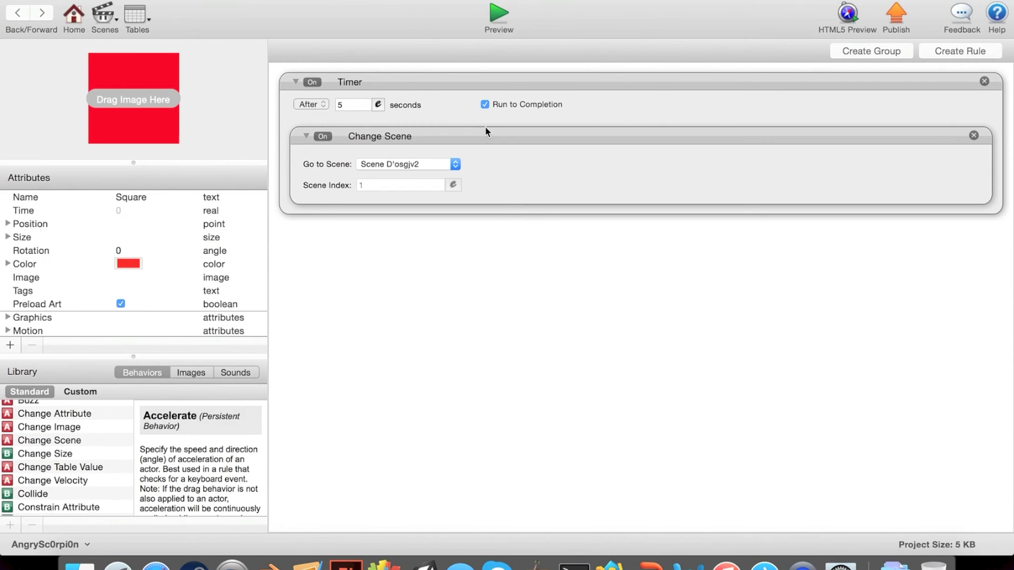
Step: Switch the timer to For 5 seconds and delete the Change Scene behavior
left_click(320, 105)
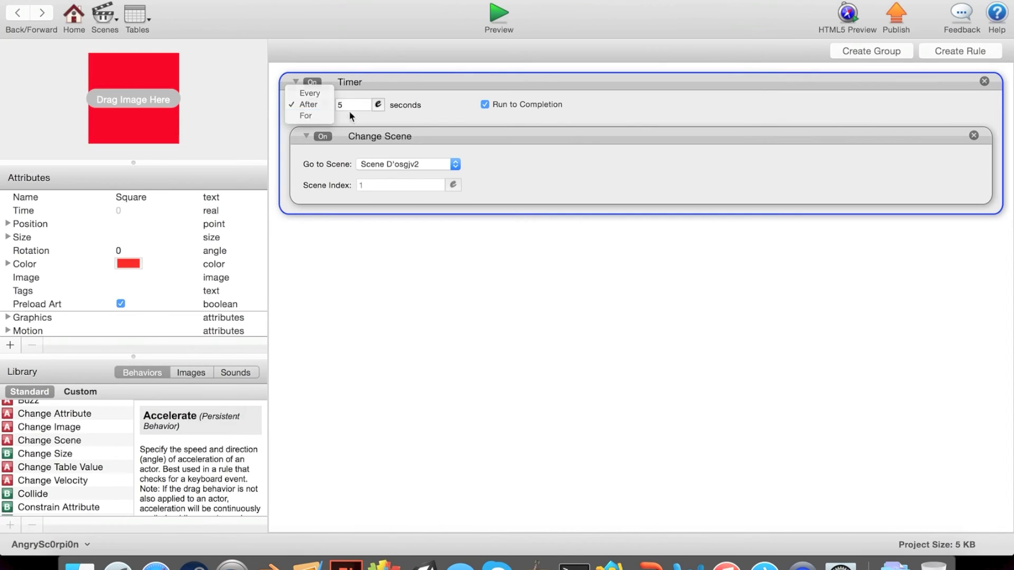
left_click(308, 116)
left_click(356, 145)
key("Delete")
Step: Remove the Accelerate and set a Move with direction 270 and speed 10
scroll(34, 460, "up", 5)
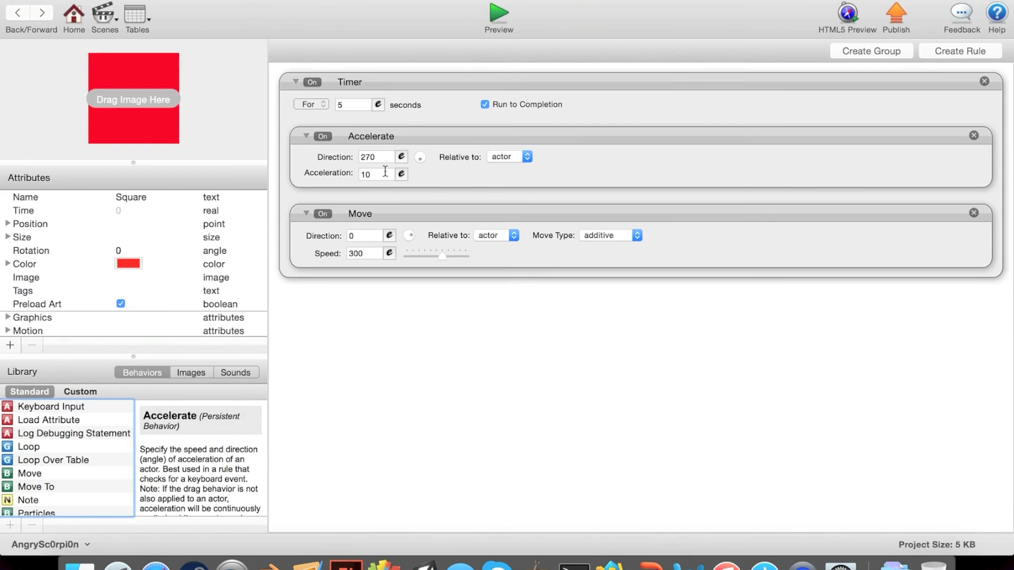
left_click(373, 136)
key("Delete")
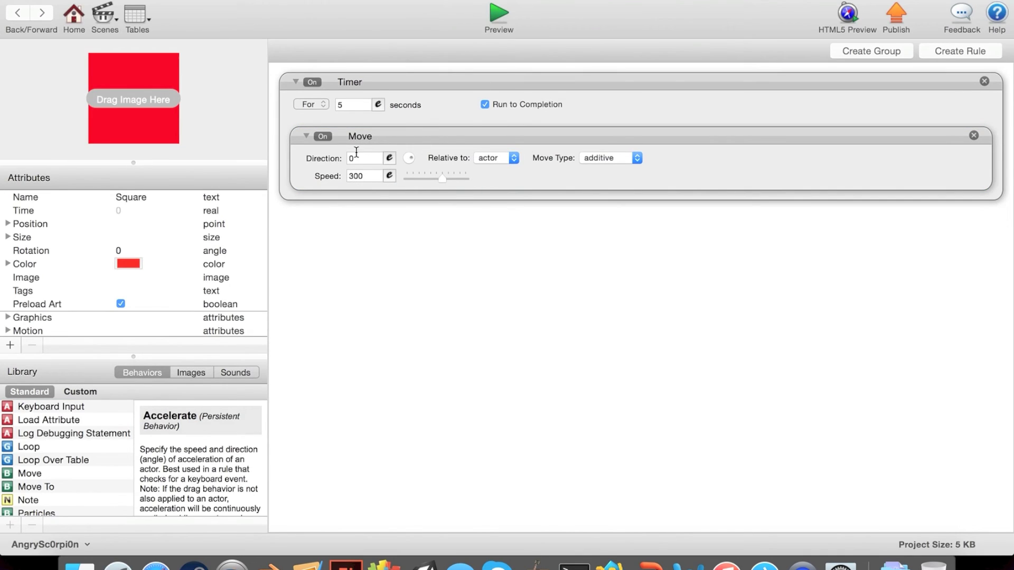
type("27")
left_click(368, 176)
type("10")
key("Return")
Step: Preview the square moving downward, then delete the Move behavior
left_click(506, 15)
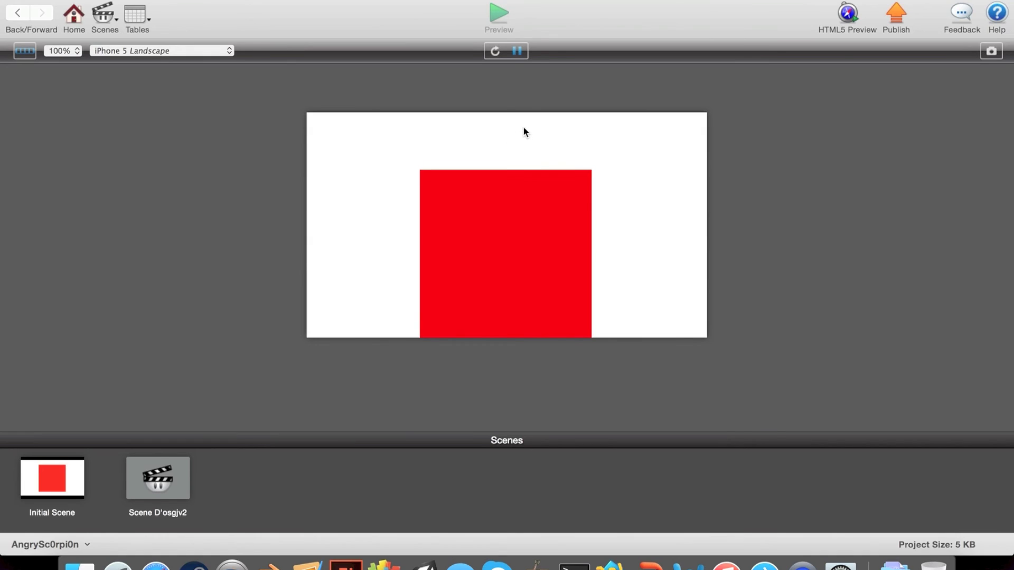
left_click(495, 52)
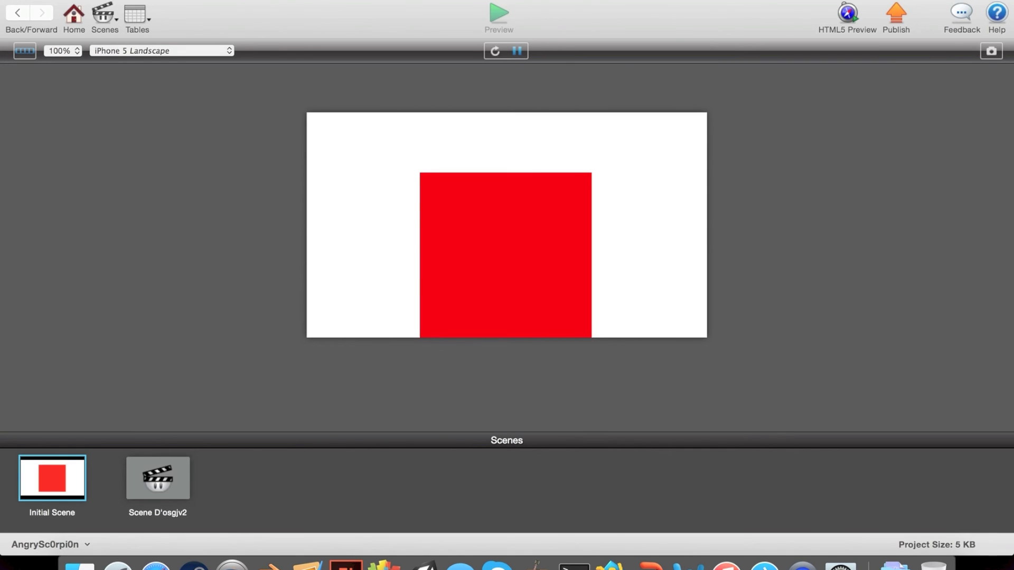
left_click(25, 13)
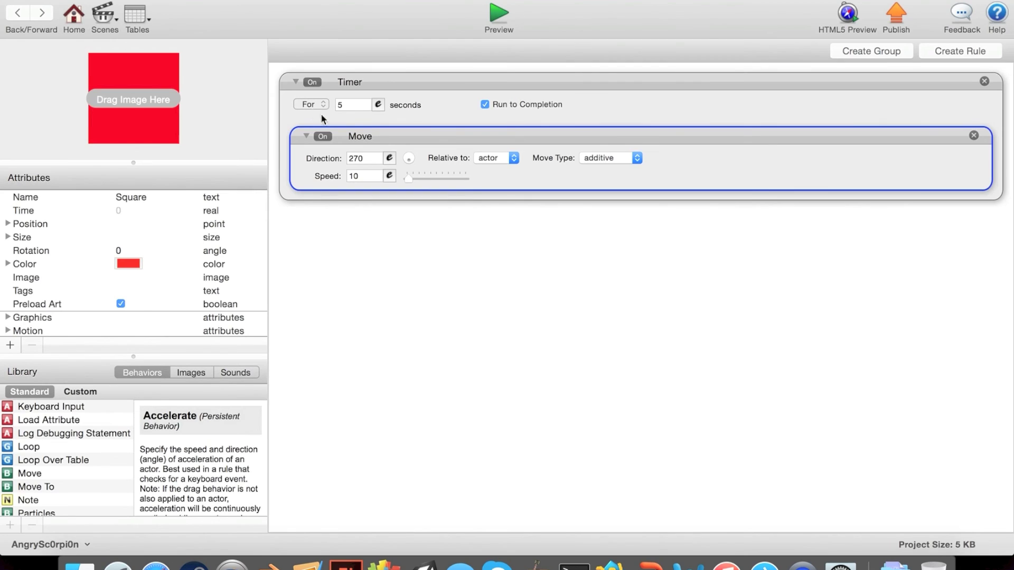
key("BackSpace")
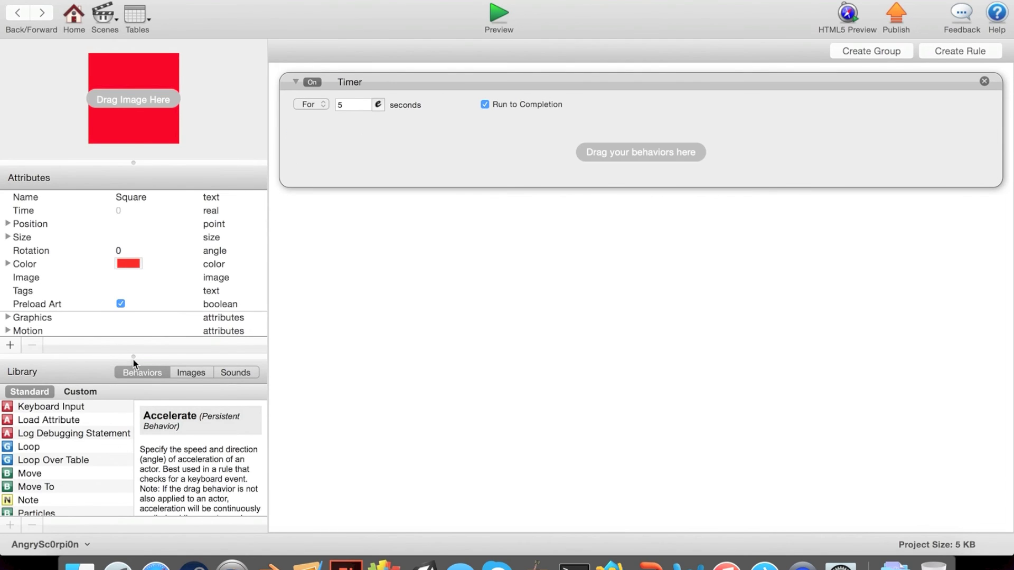
Step: Put a counter-clockwise Rotate at speed 90 in the For 5 seconds timer and preview the spin
scroll(56, 485, "up", 2)
scroll(55, 485, "up", 10)
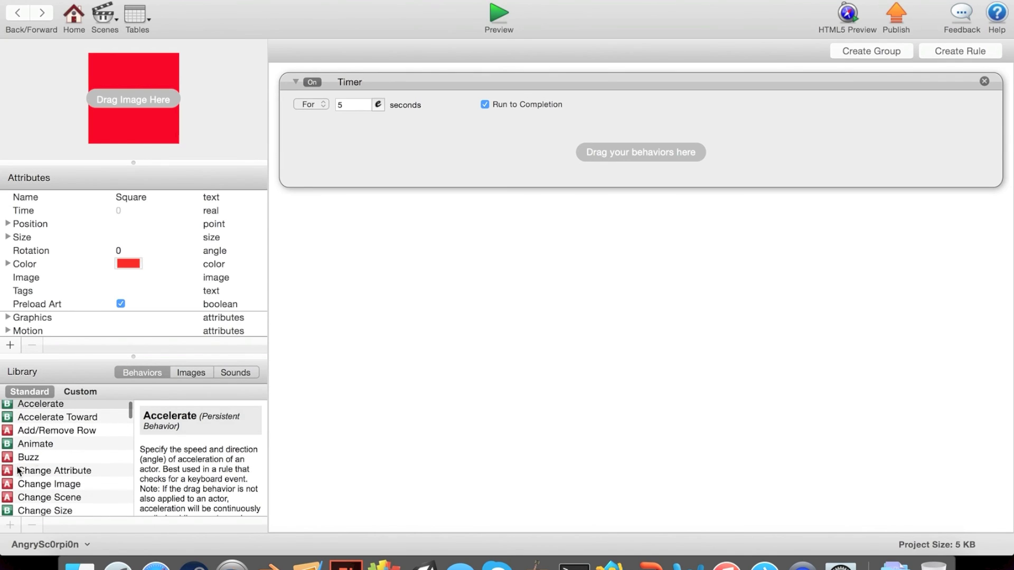
scroll(27, 470, "down", 15)
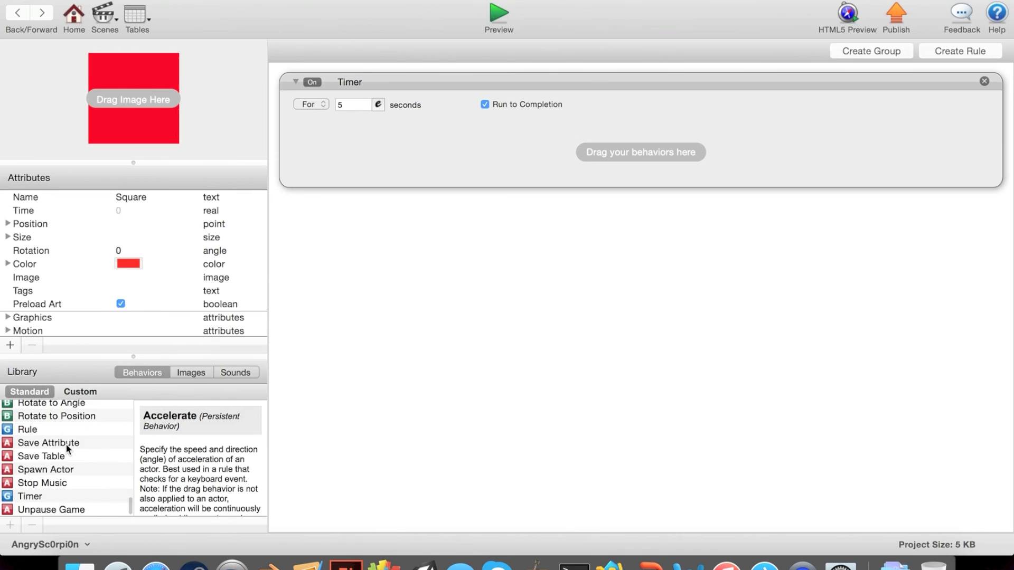
scroll(68, 448, "up", 2)
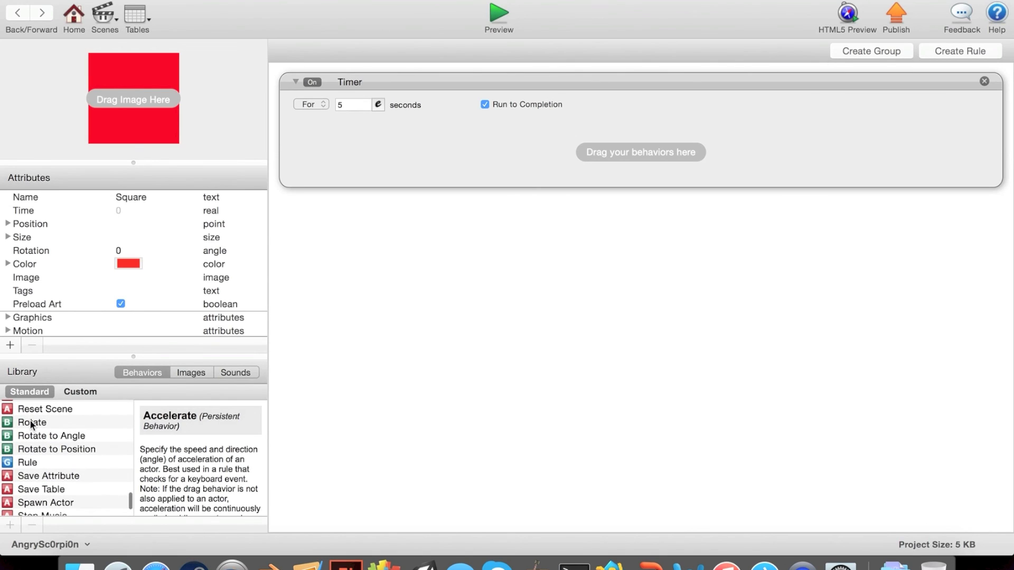
left_click_drag(30, 421, 450, 161)
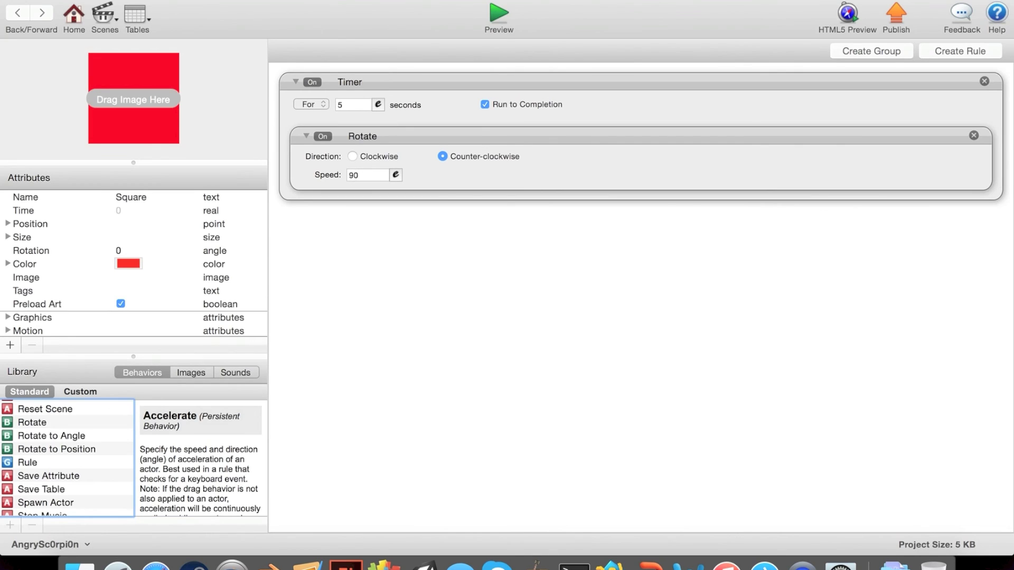
left_click(498, 12)
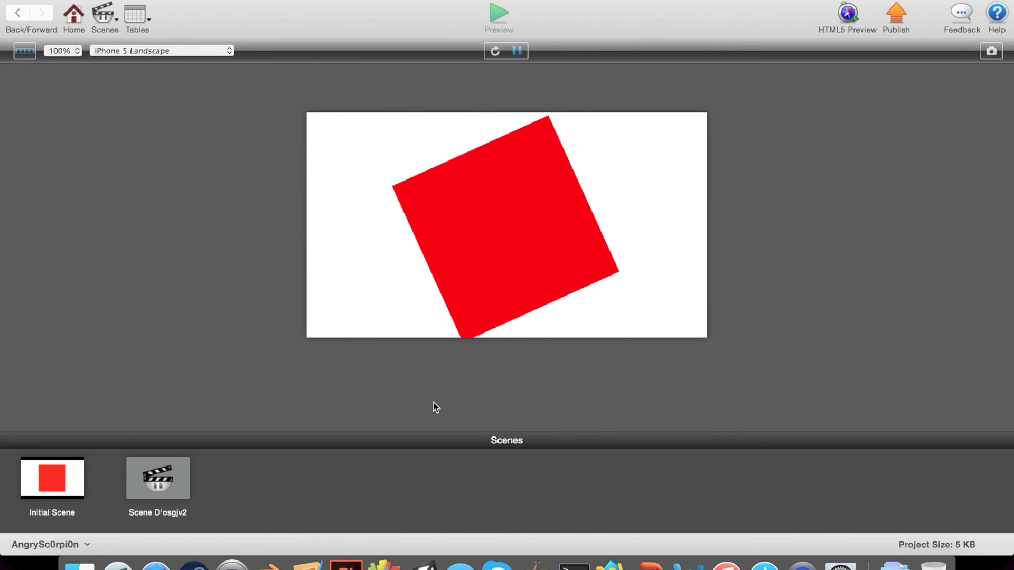
left_click(499, 52)
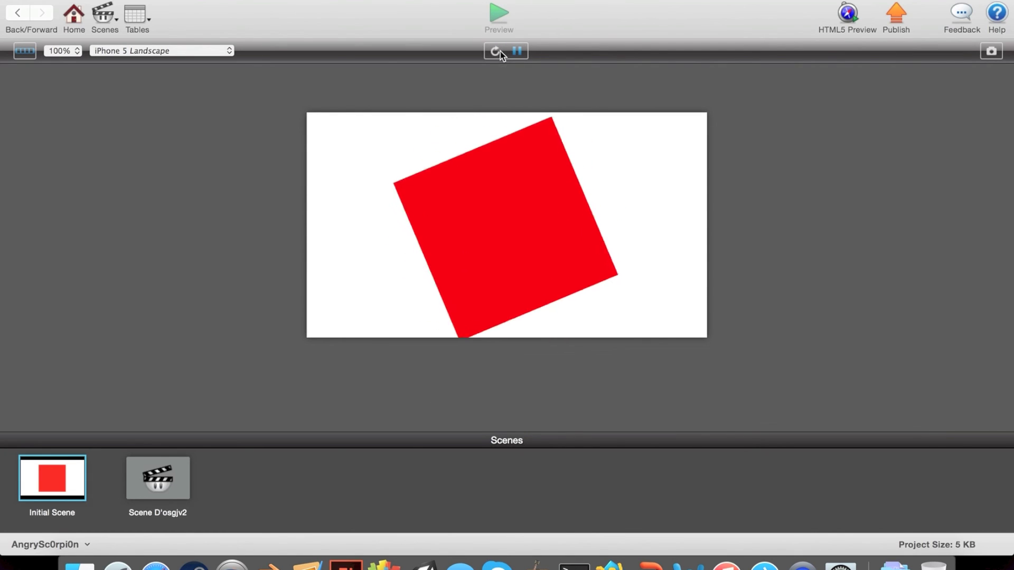
left_click(26, 7)
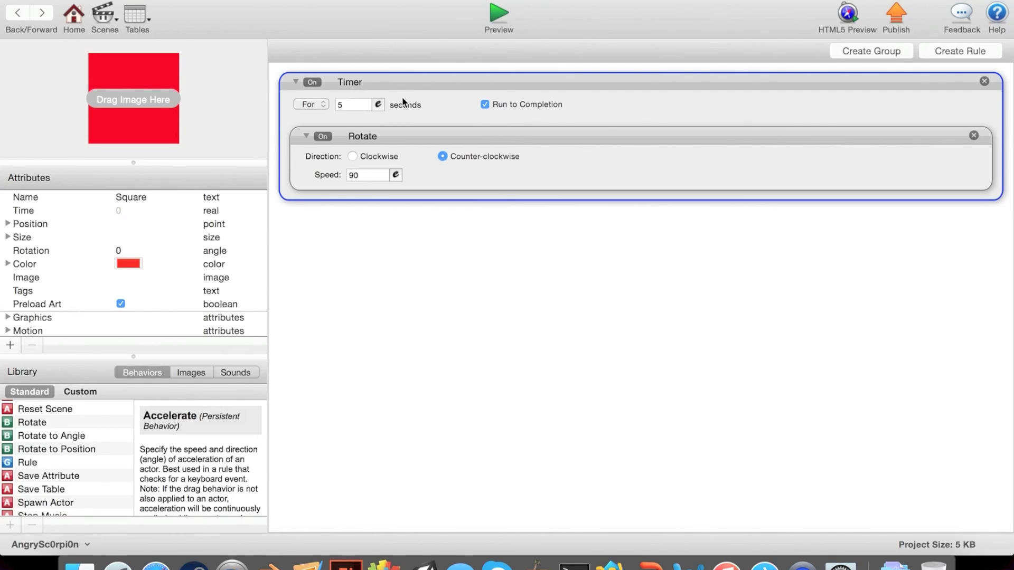
Step: Delete the Timer rule and its Rotate behavior, returning to the Initial Scene layout
key("Delete")
left_click(27, 5)
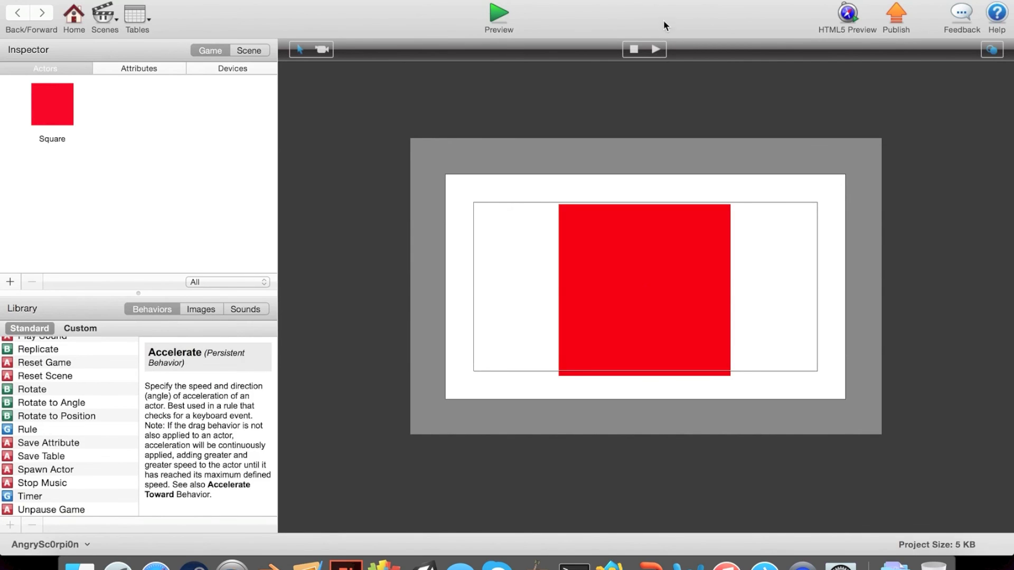
key("ctrl+super+f")
Step: Nudge the red Square slightly upward on the stage, then deselect it
left_click(625, 330)
left_click_drag(642, 312, 640, 311)
left_click(489, 323)
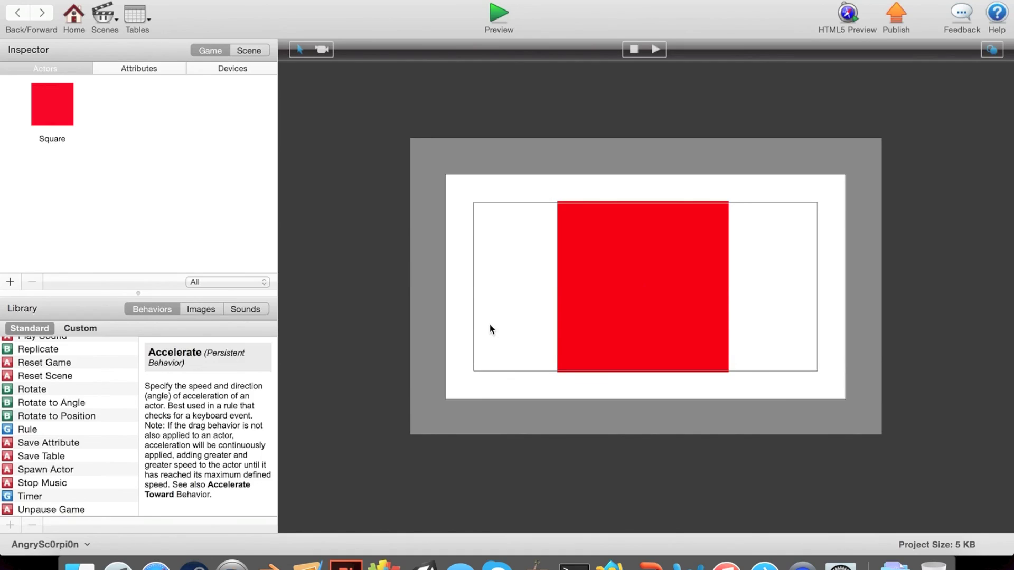